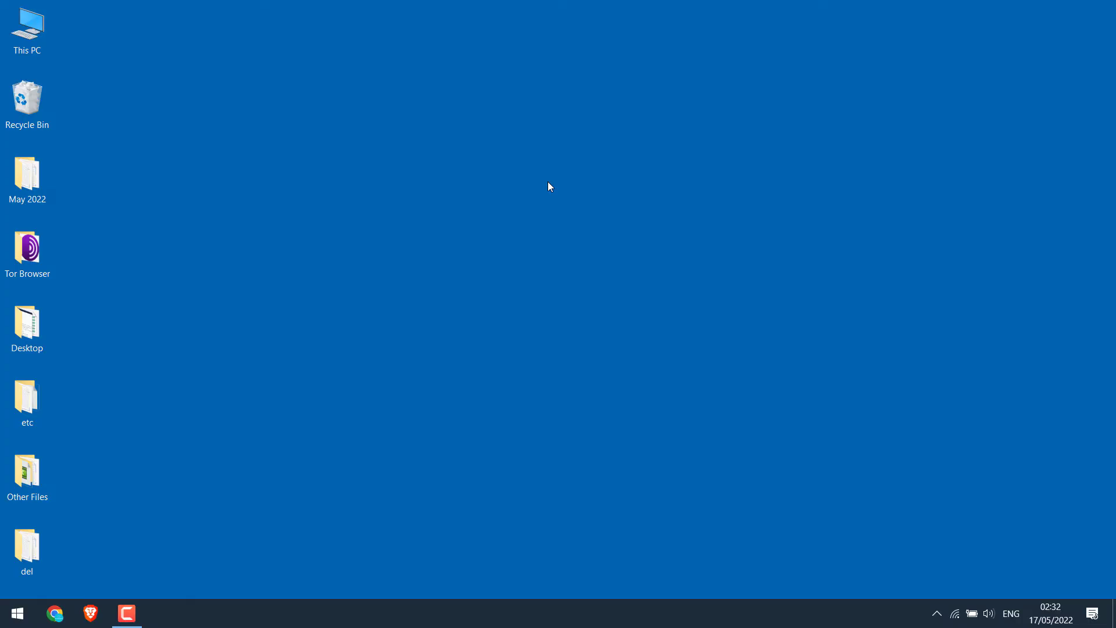
- Open facebook.com in Chrome to check that the site loads, and minimize the browser
click(54, 613)
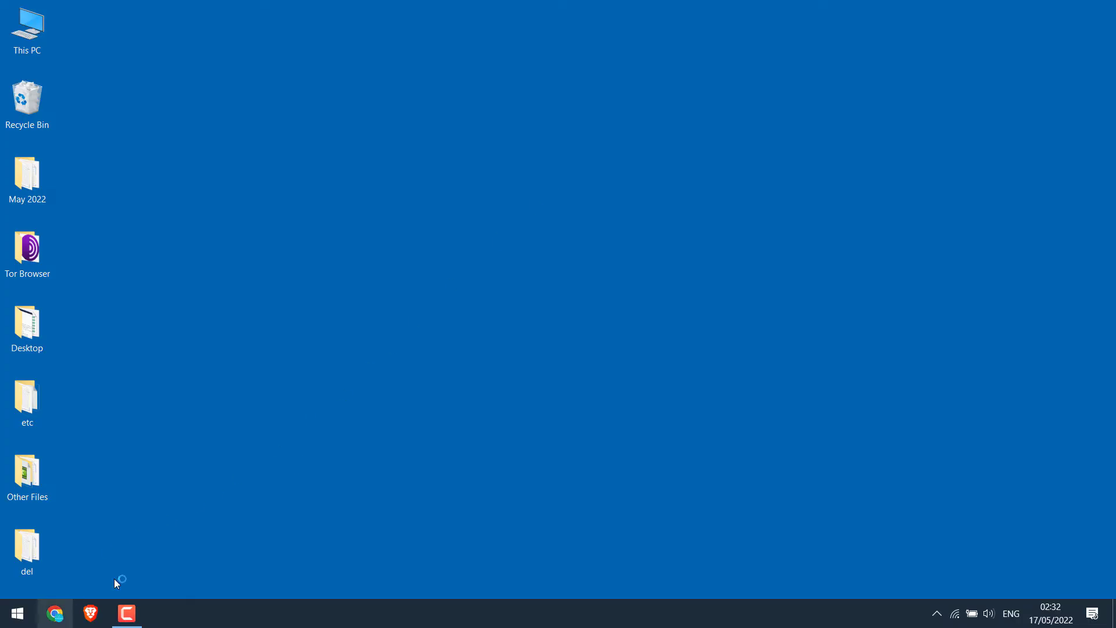
text(facebook.com)
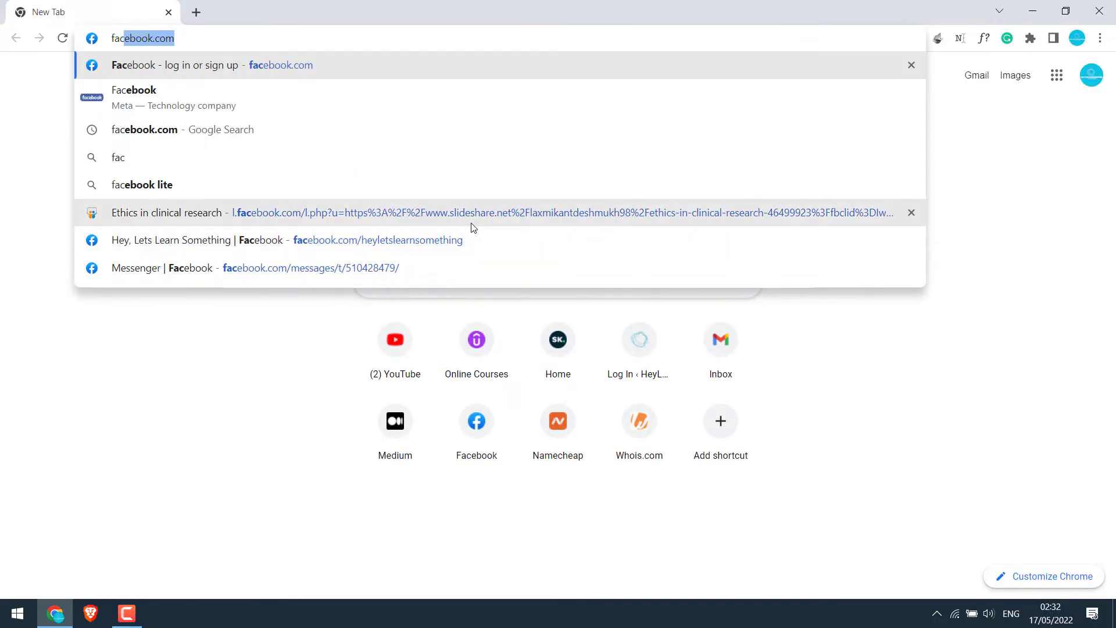
key(Return)
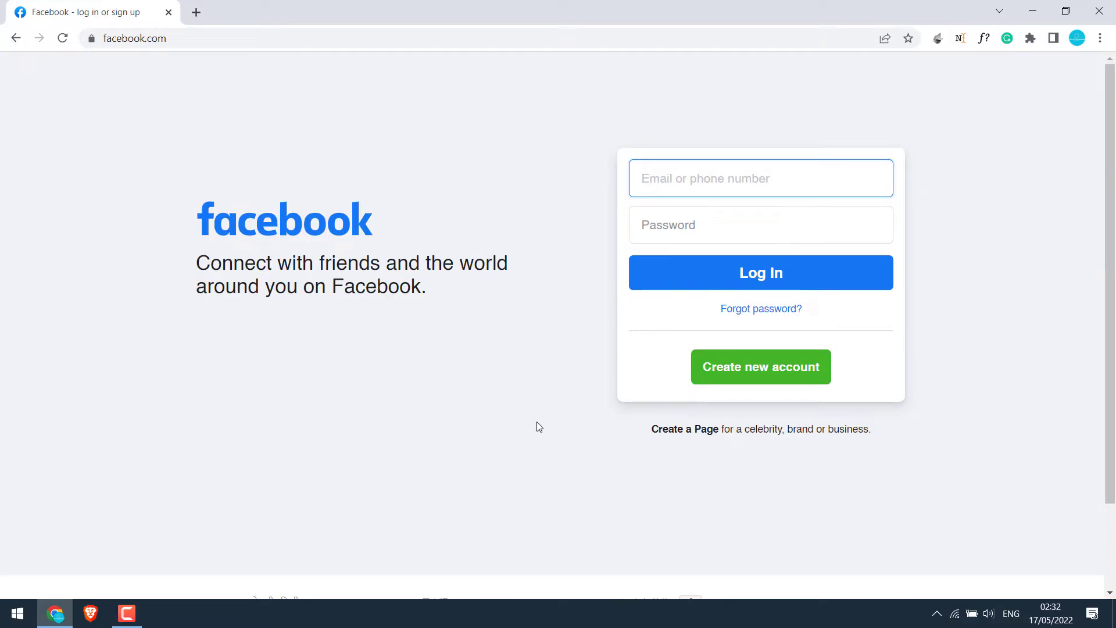
click(54, 611)
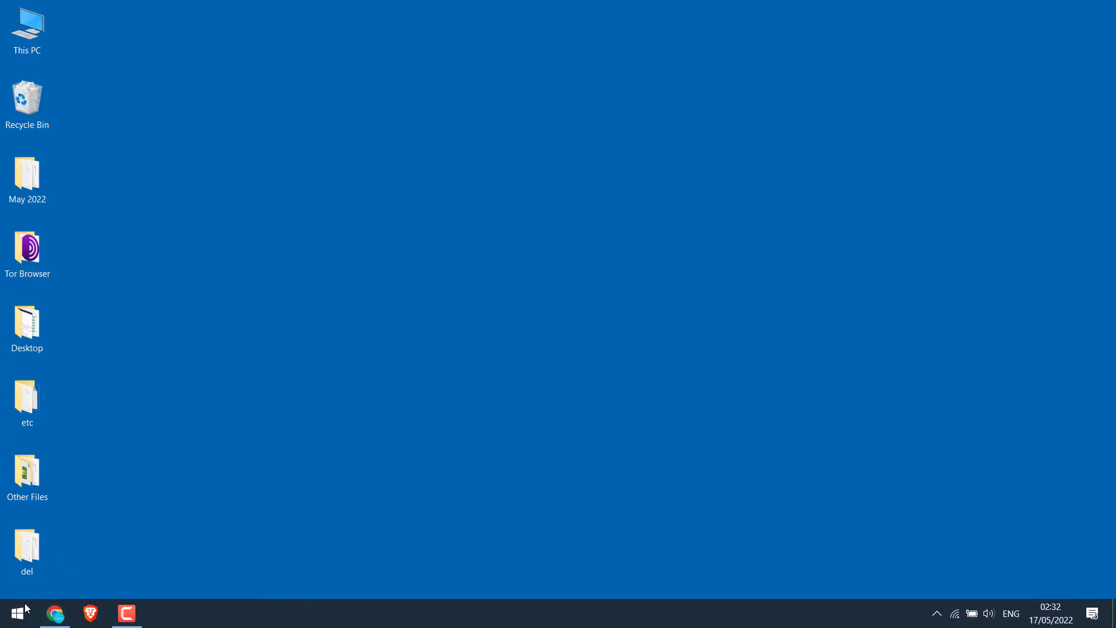
- Find Windows Defender Firewall through the Windows search and open its advanced settings
click(22, 614)
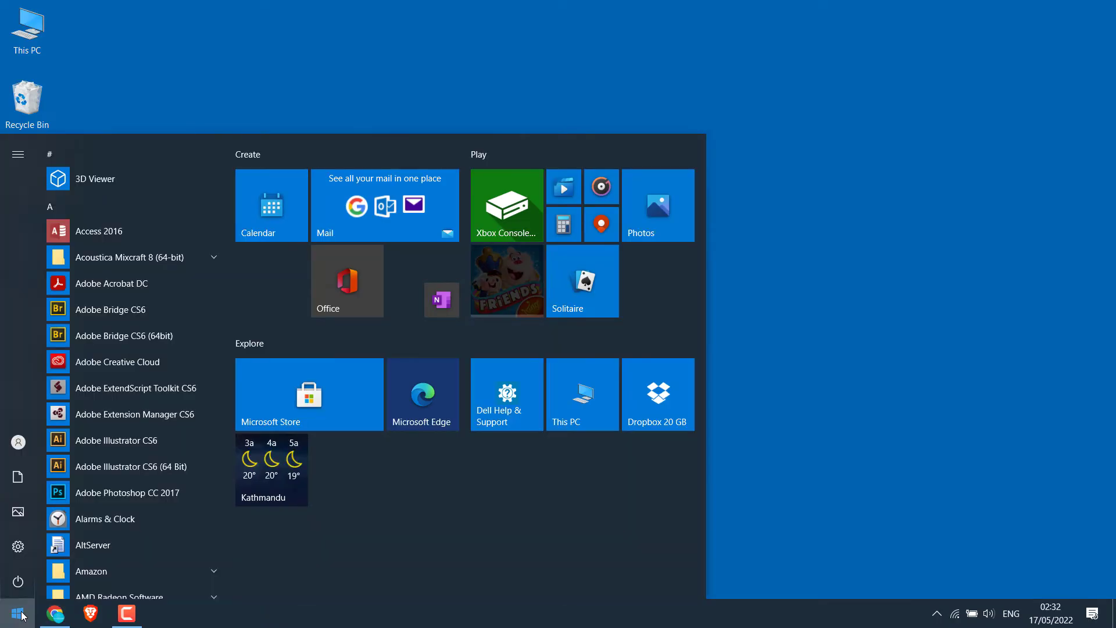
text(windows def)
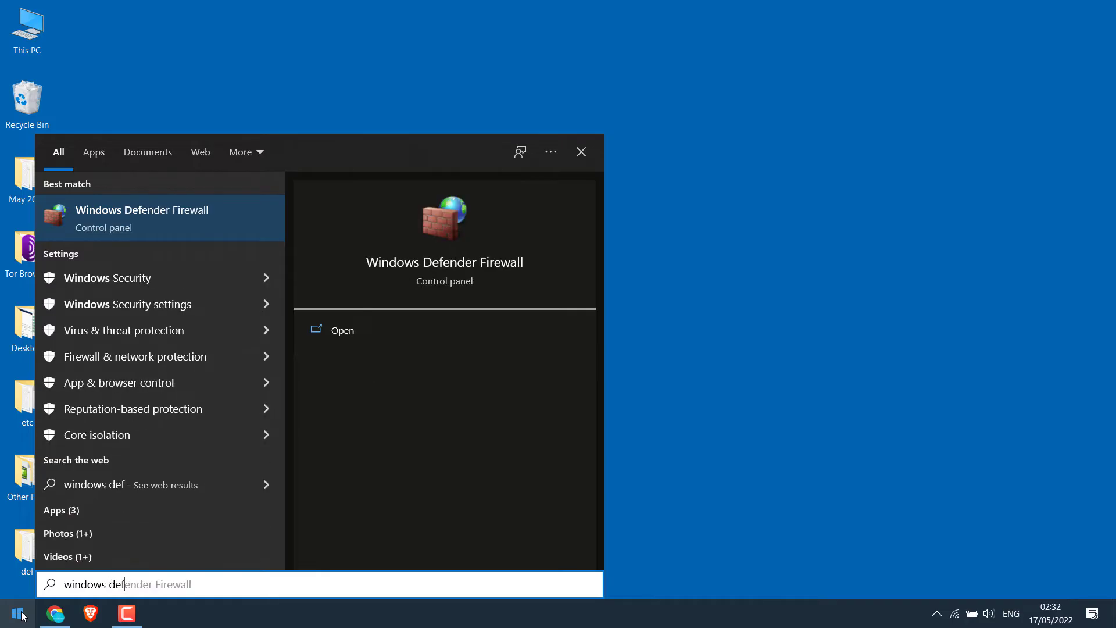
text(ender firewall)
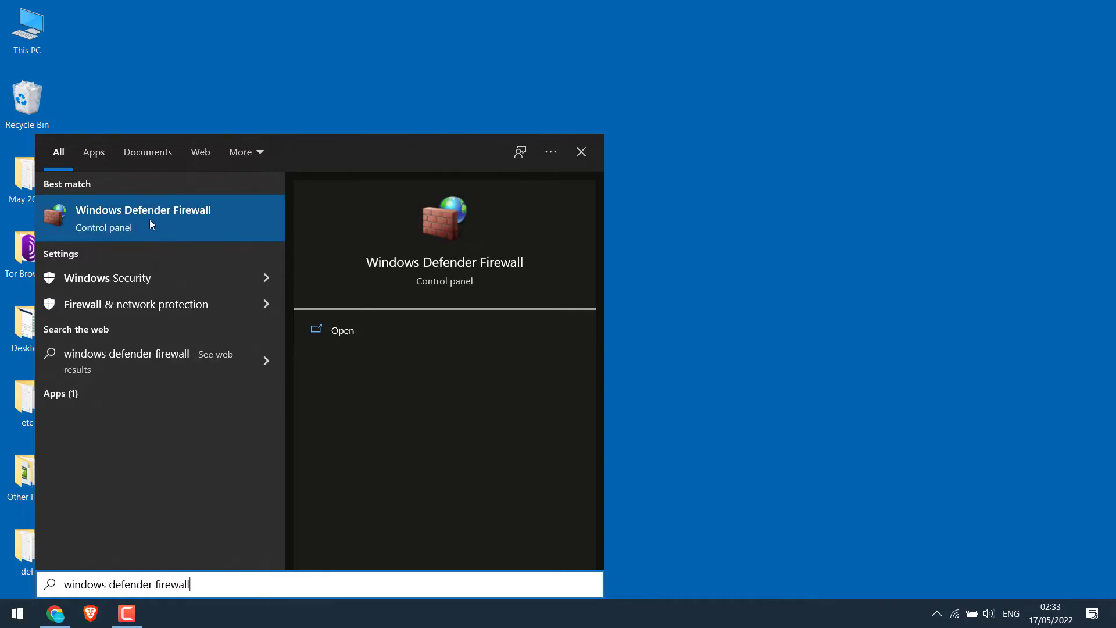
click(156, 220)
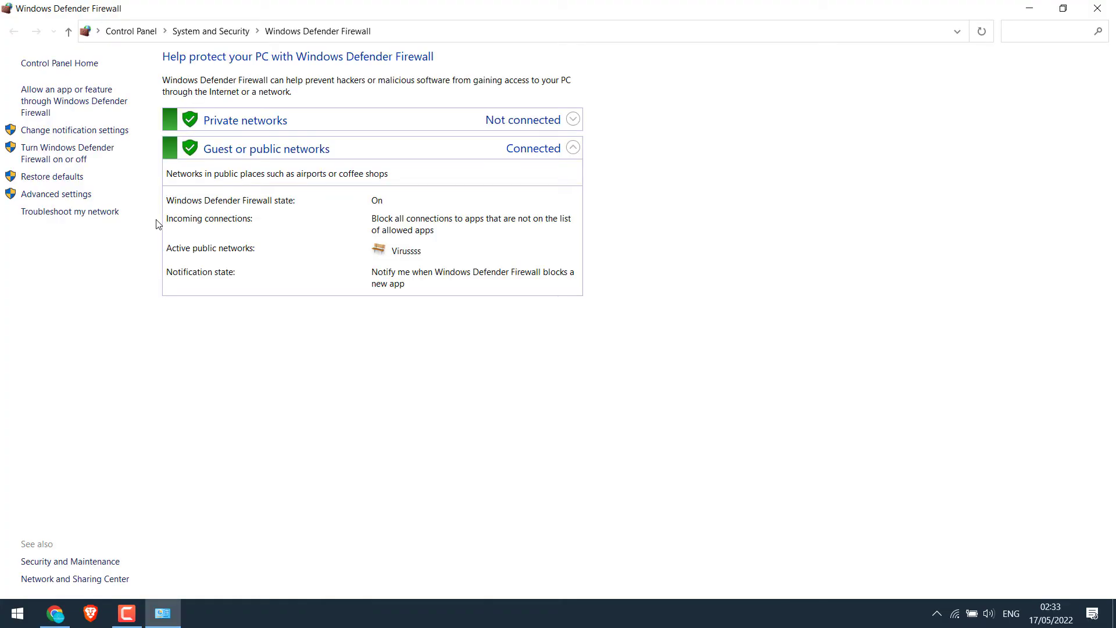
click(78, 194)
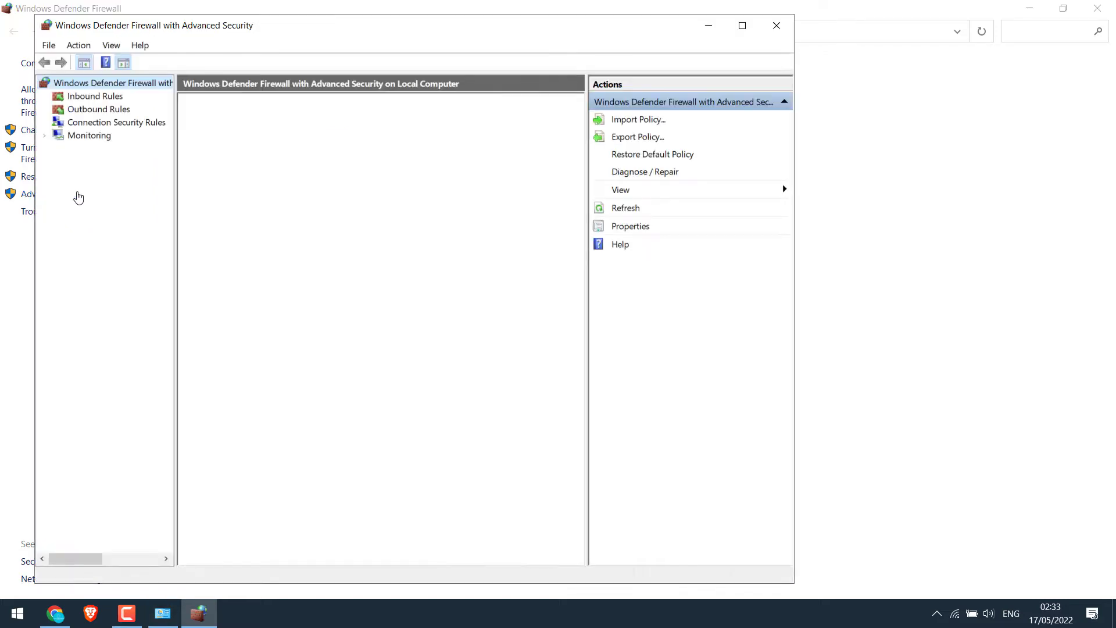
- Start a custom outbound rule for all programs and any protocol, and restrict its scope to specific remote IP addresses
click(109, 112)
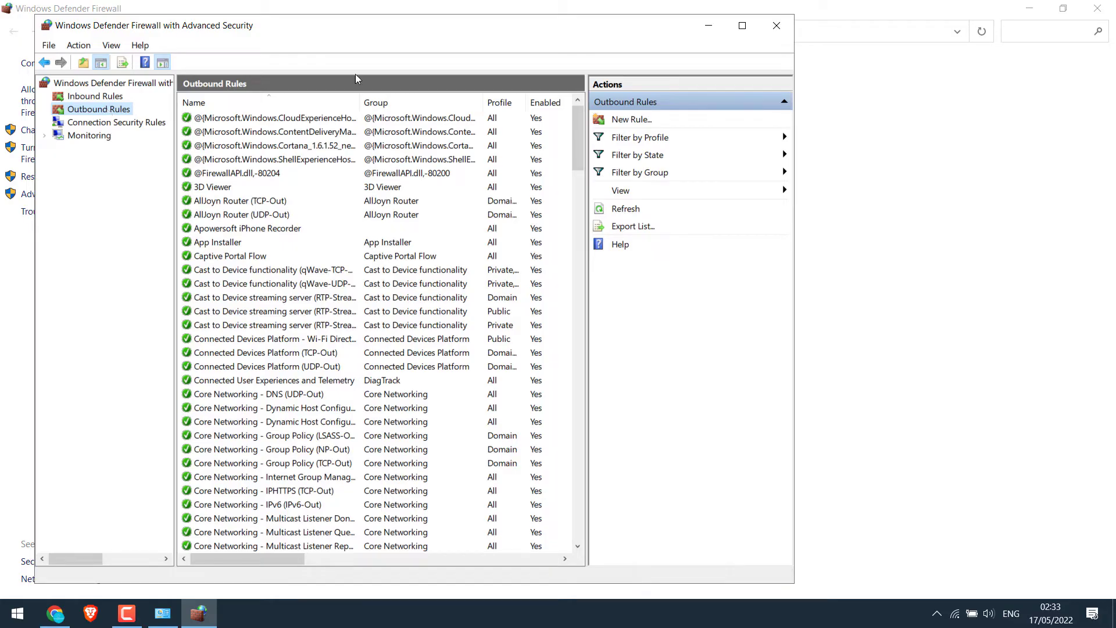
click(636, 122)
click(185, 265)
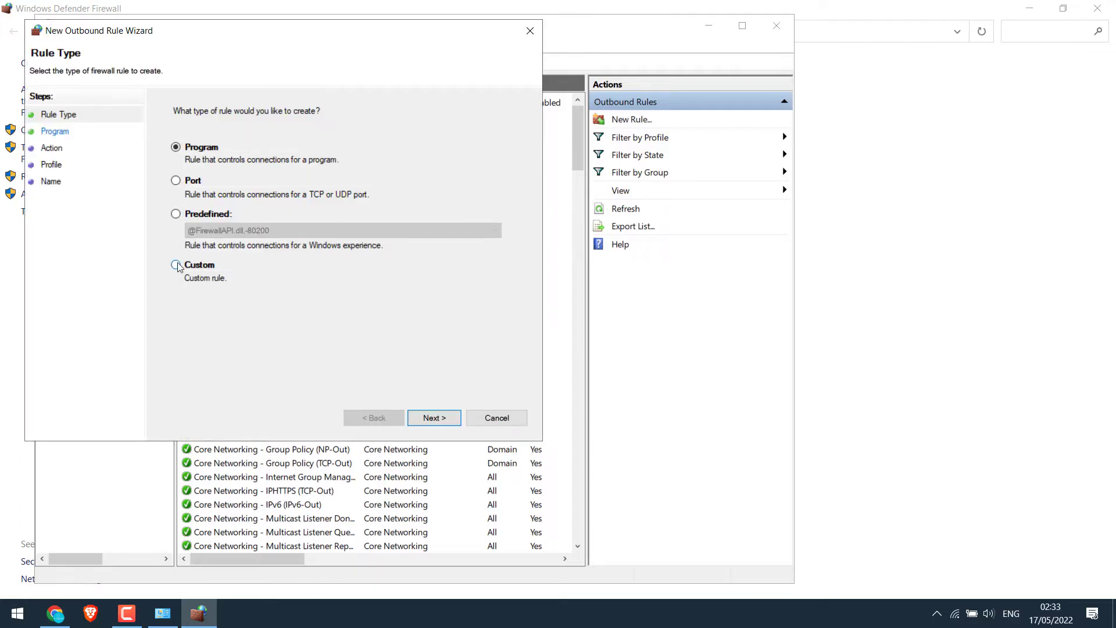
click(434, 417)
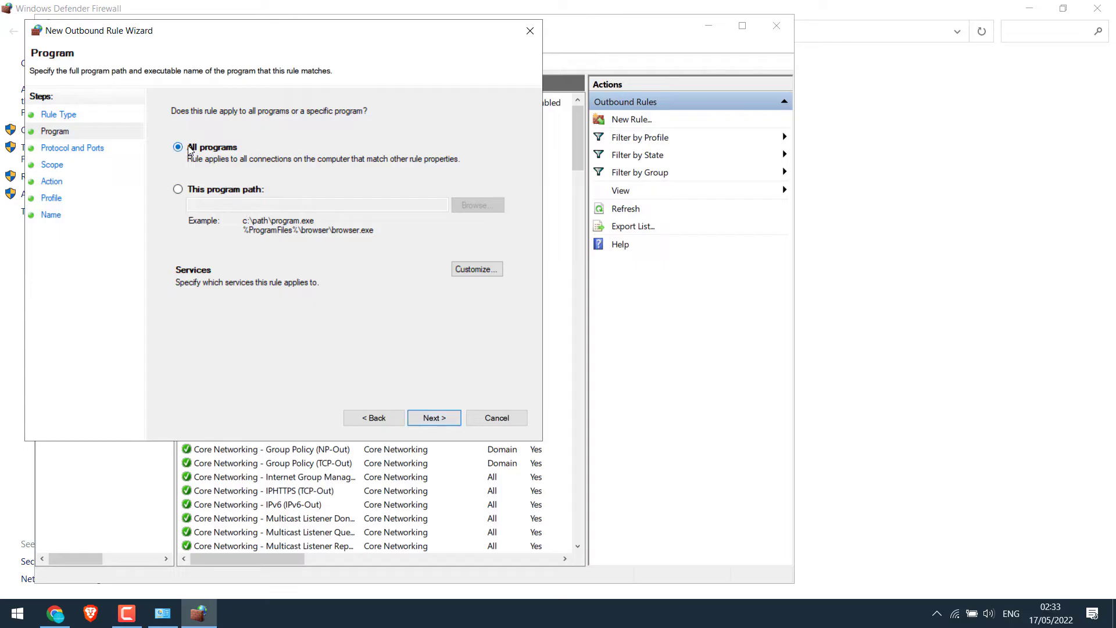
click(446, 422)
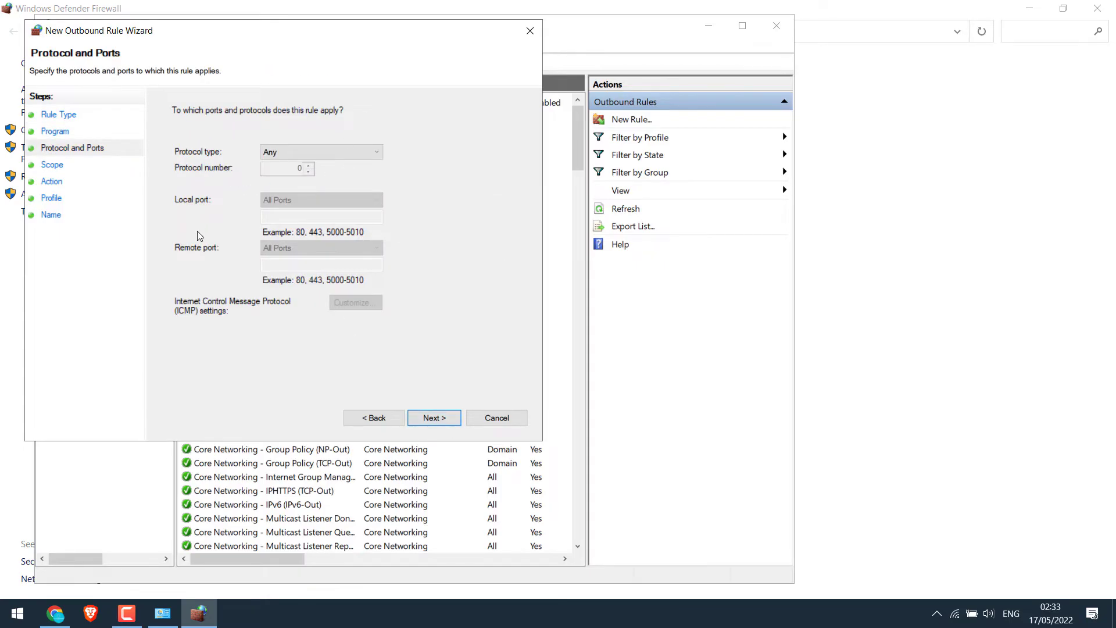
click(434, 419)
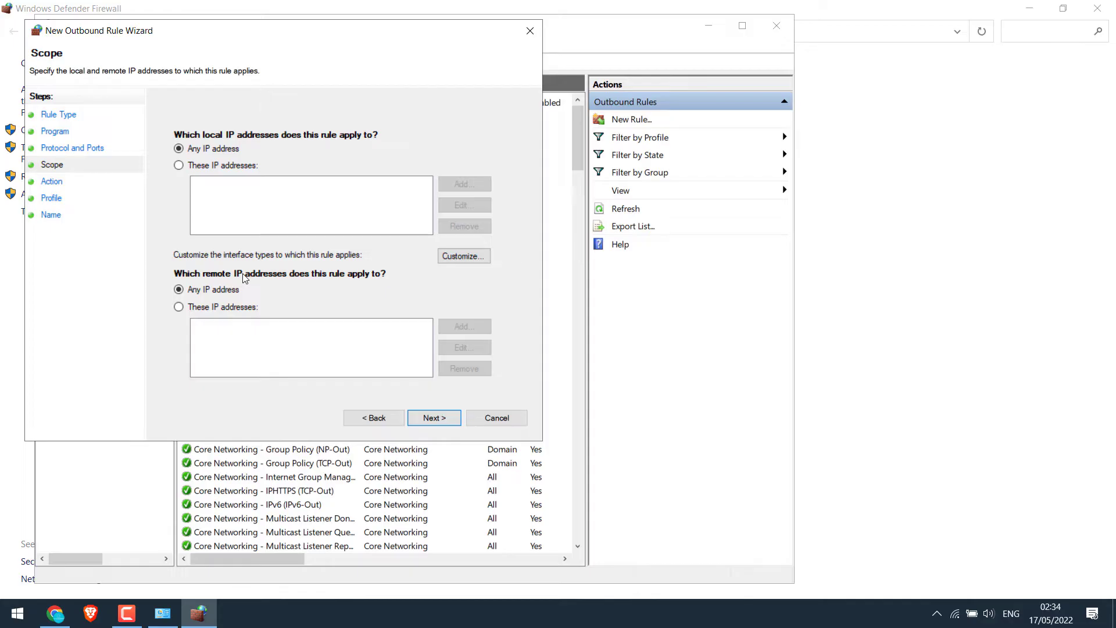
click(214, 309)
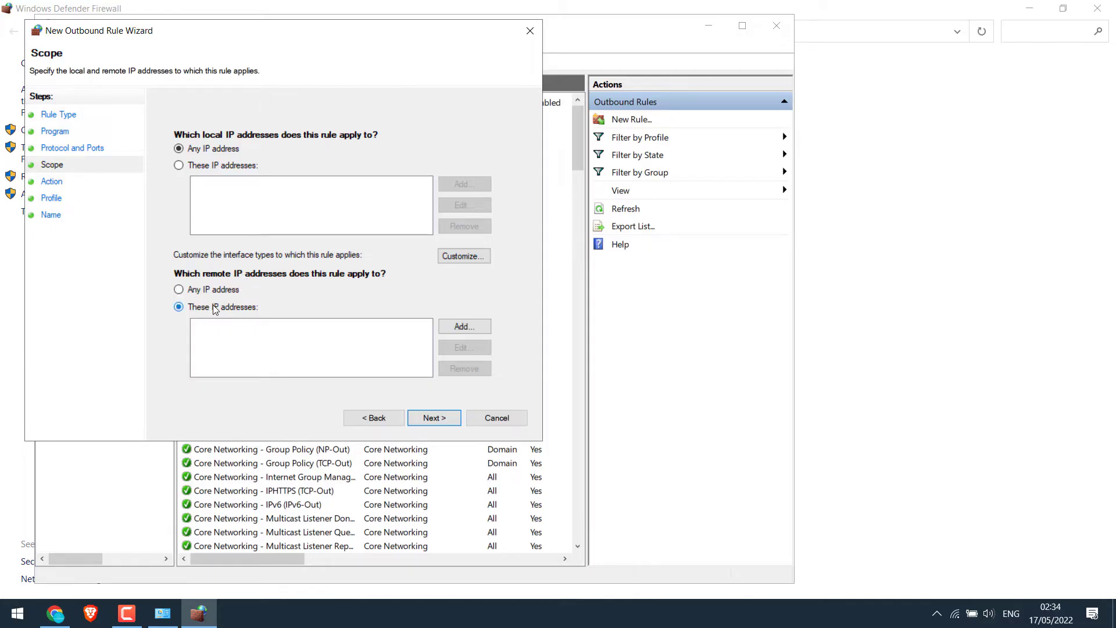
click(445, 329)
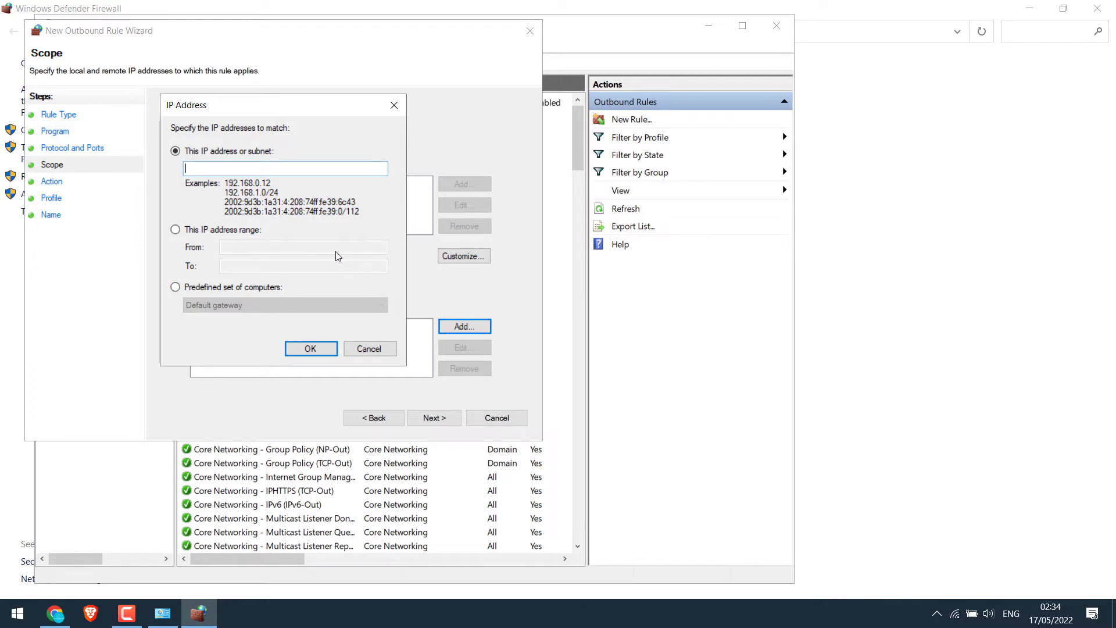
- Run Command Prompt as administrator and look up the IP addresses of facebook.com with nslookup
click(2, 621)
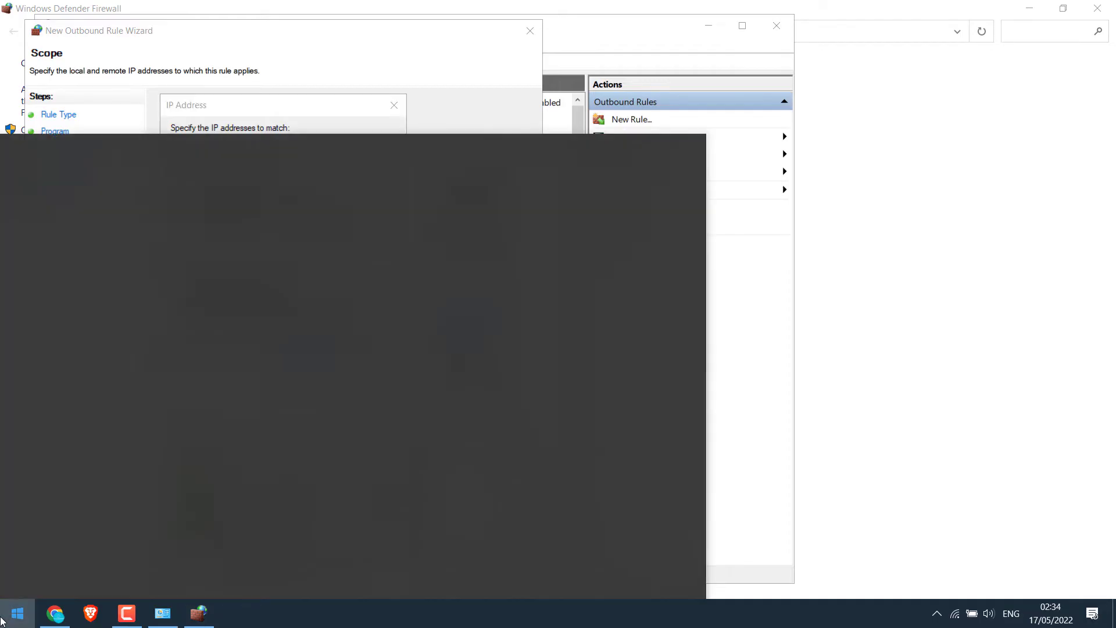
text(cmd)
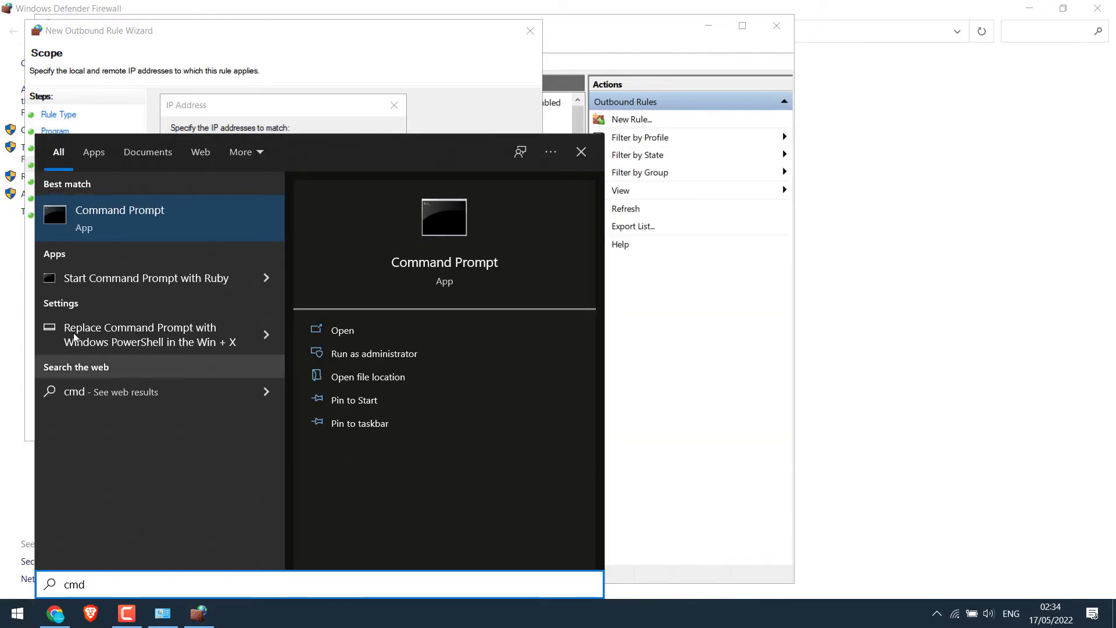
right_click(120, 216)
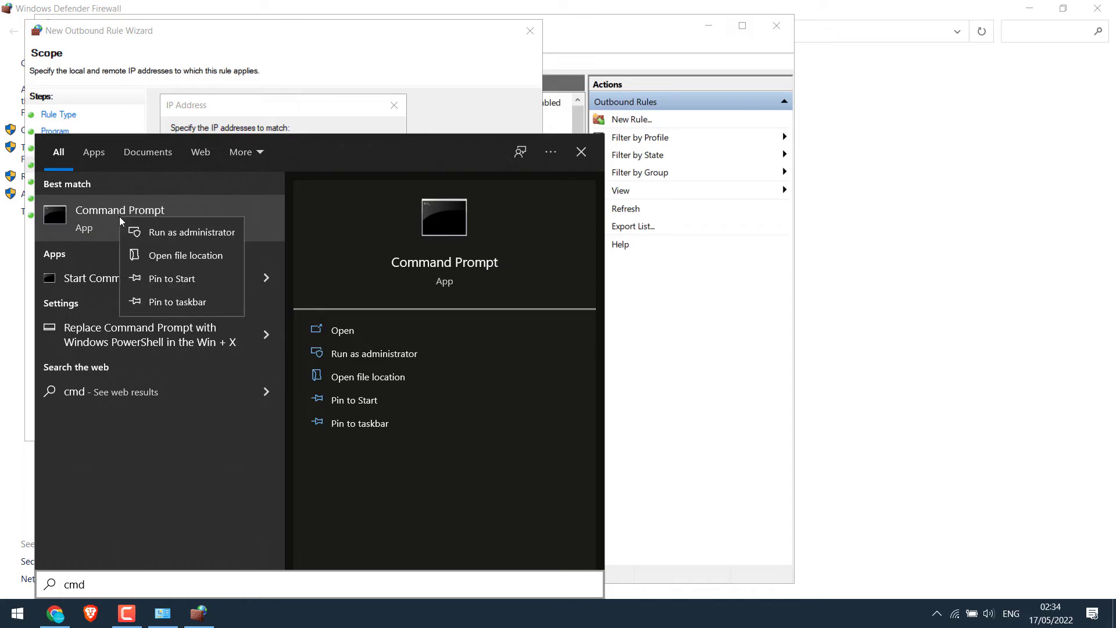
click(146, 230)
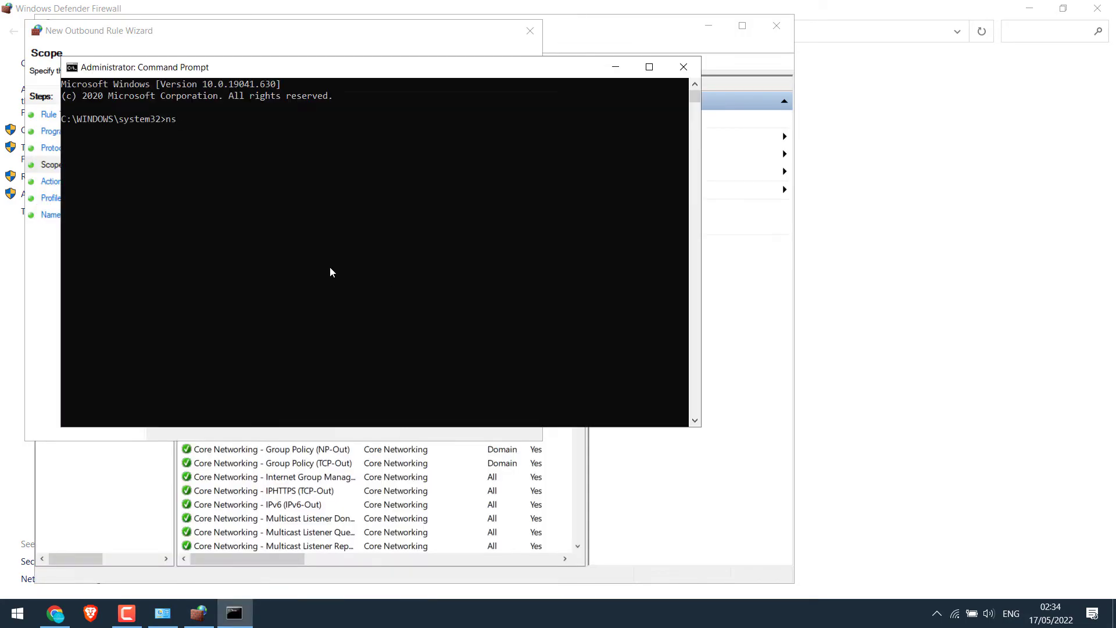
text(nslookup)
text(facebook.com)
key(Return)
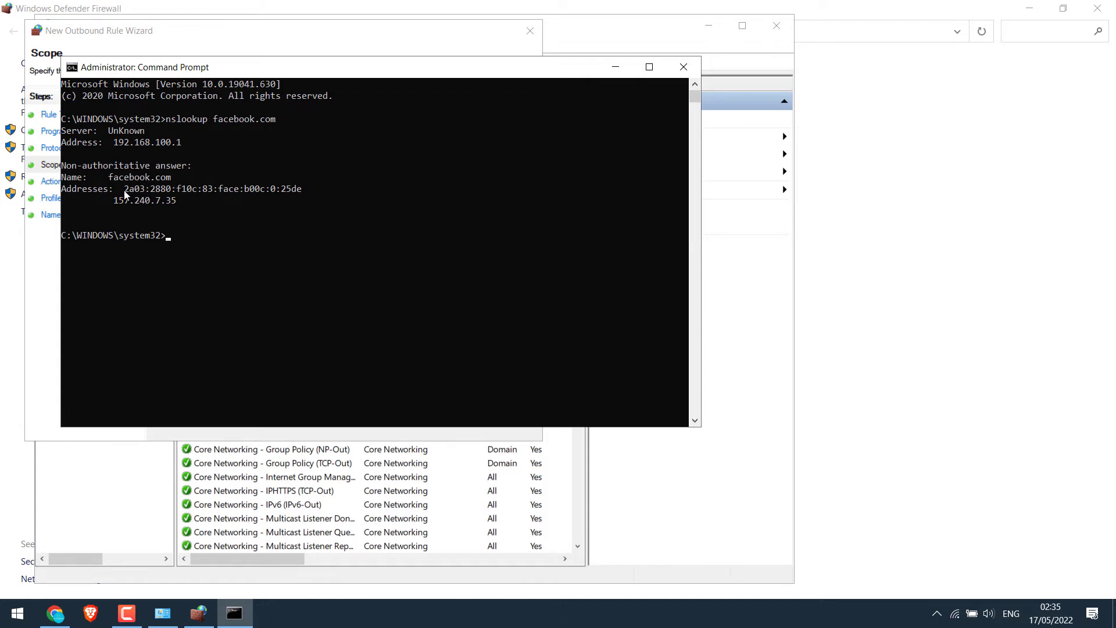
- Copy the IPv6 address 2a03:2880:f10c:83:face:b00c:0:25de from the lookup and add it to the rule's remote IP addresses
drag(125, 194, 302, 191)
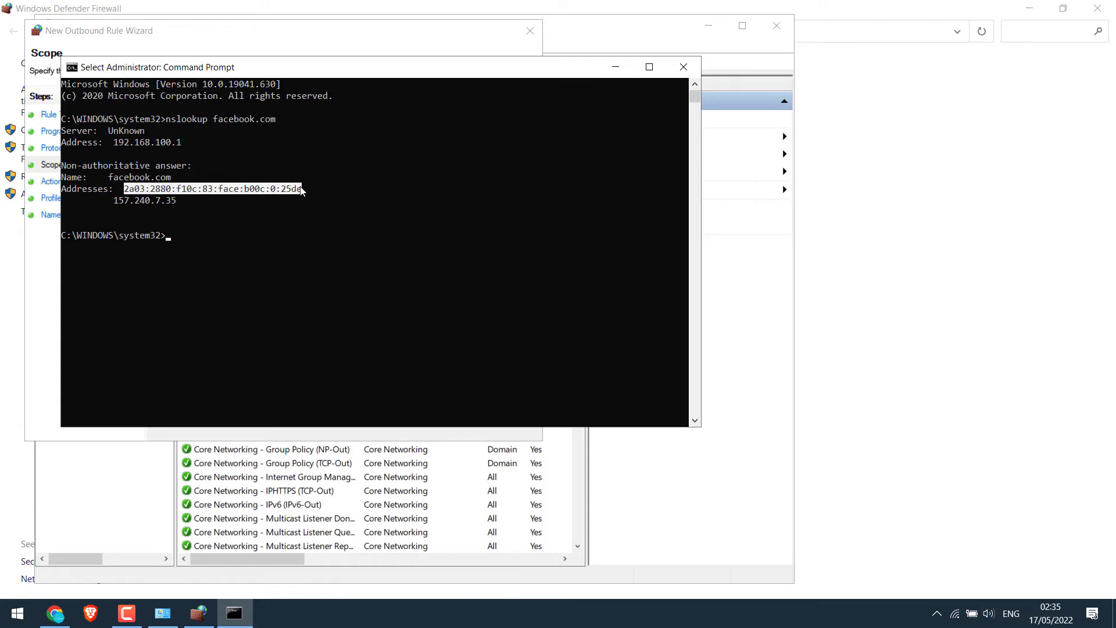
right_click(301, 190)
click(444, 35)
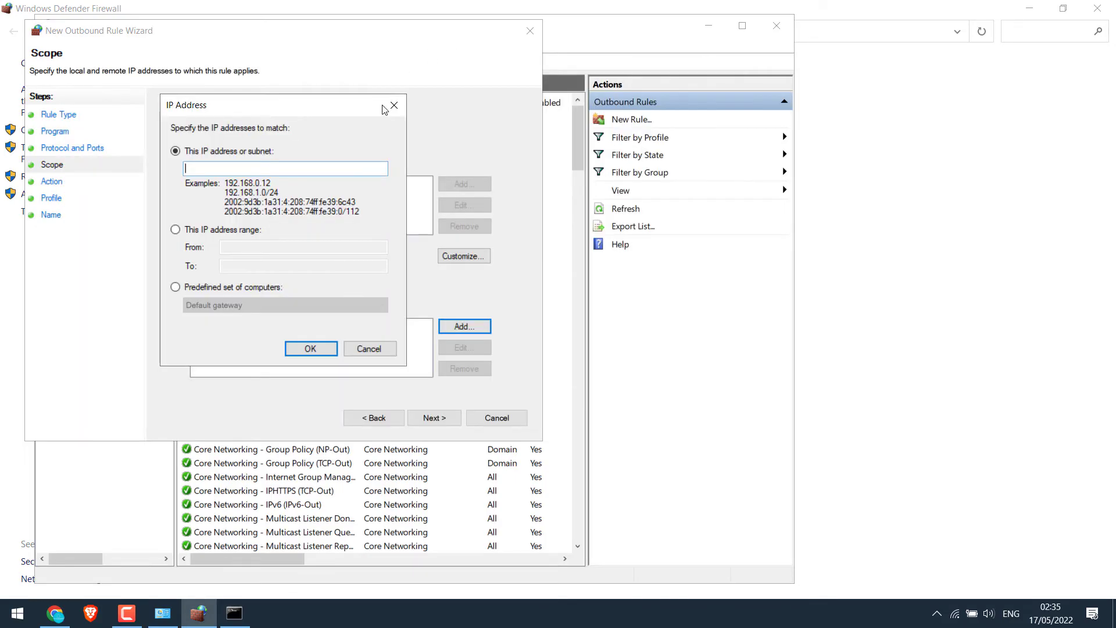
key(ctrl+v)
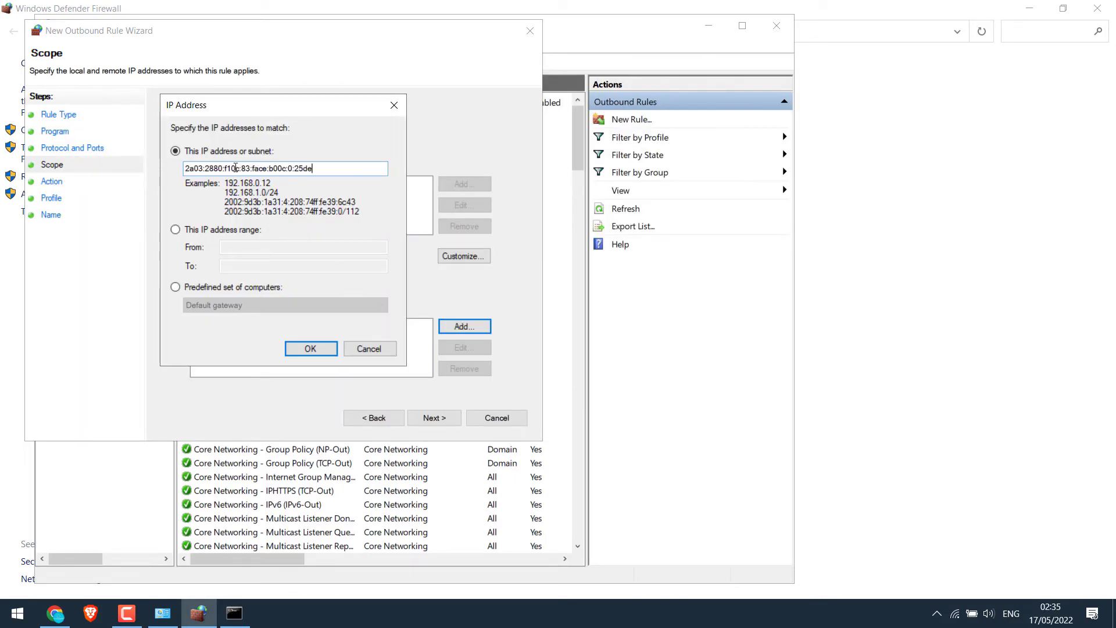
click(313, 349)
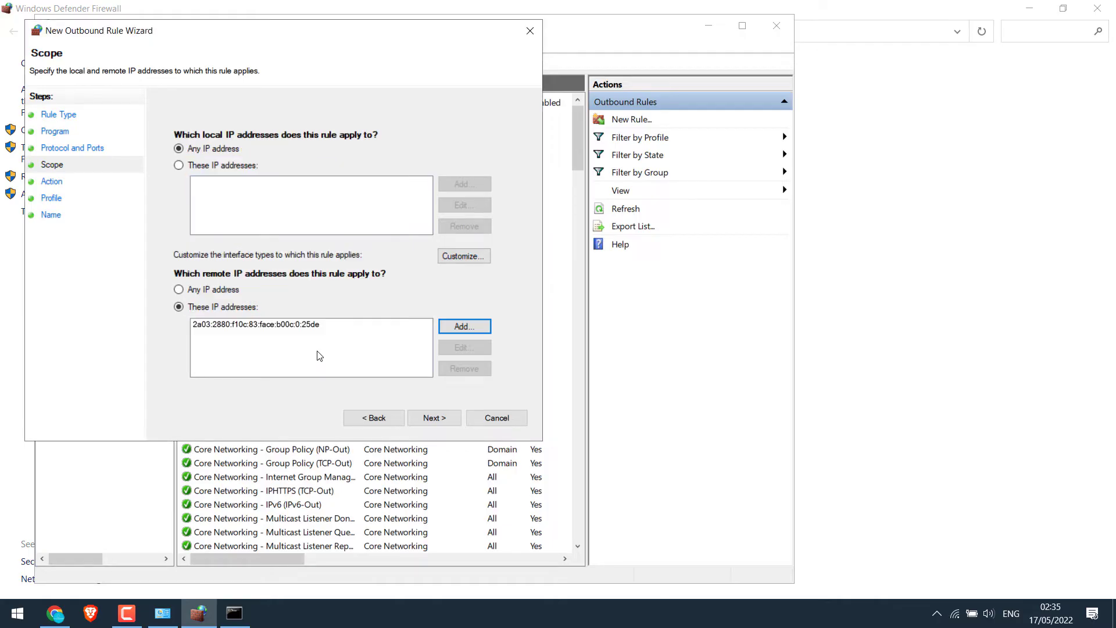
- Copy the IPv4 address 157.240.7.35 from the lookup and add it to the rule's remote IP addresses
click(470, 329)
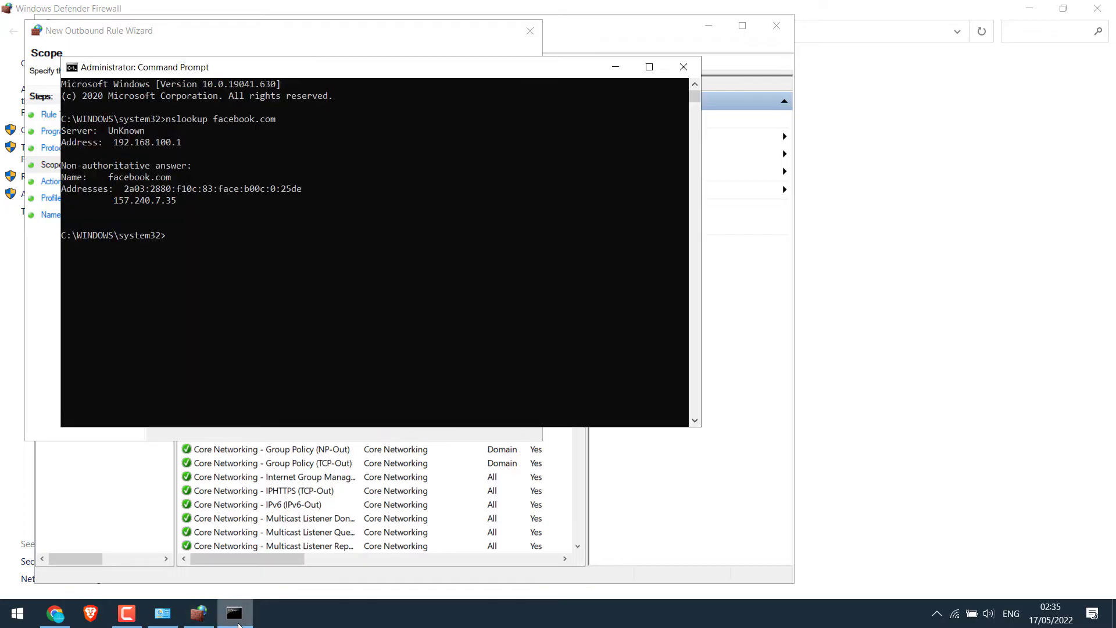
click(234, 613)
drag(113, 200, 175, 202)
right_click(175, 202)
click(322, 47)
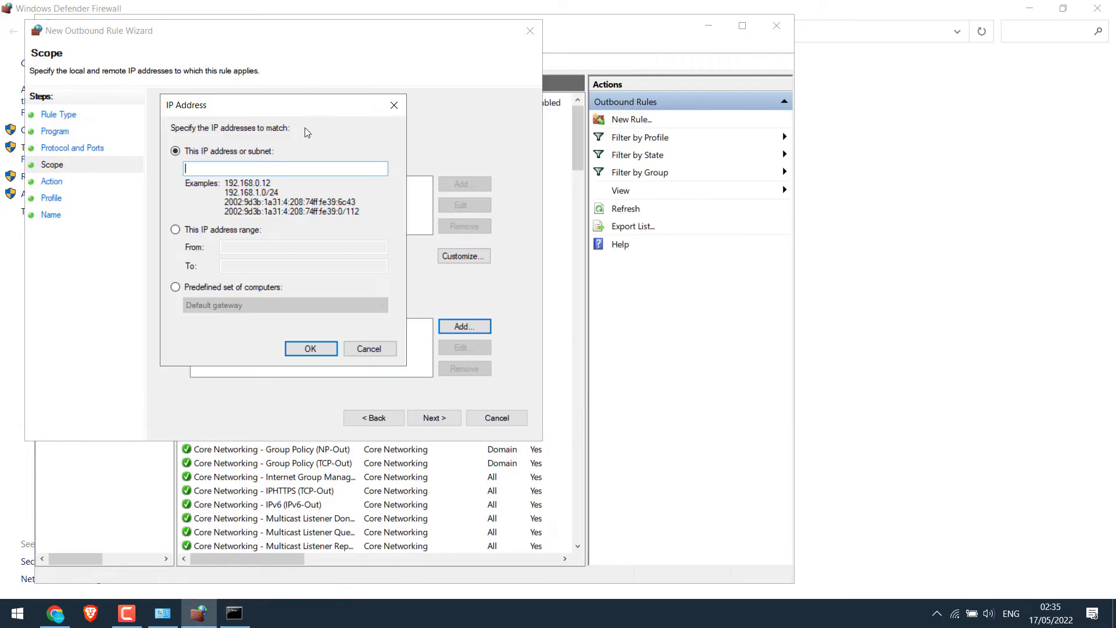
key(ctrl+v)
click(322, 348)
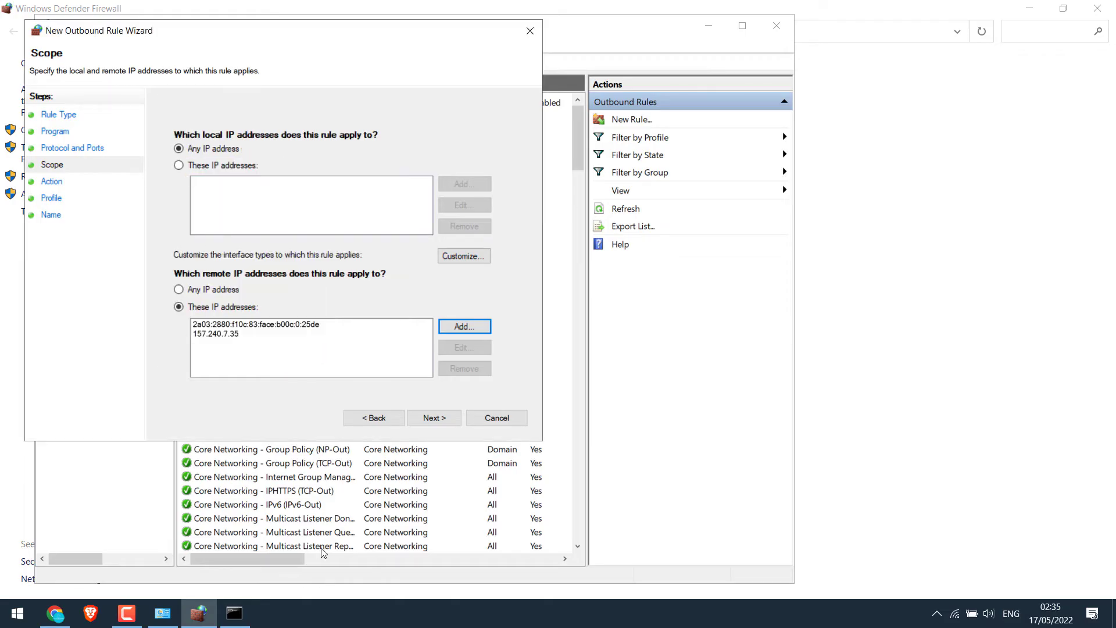
click(234, 614)
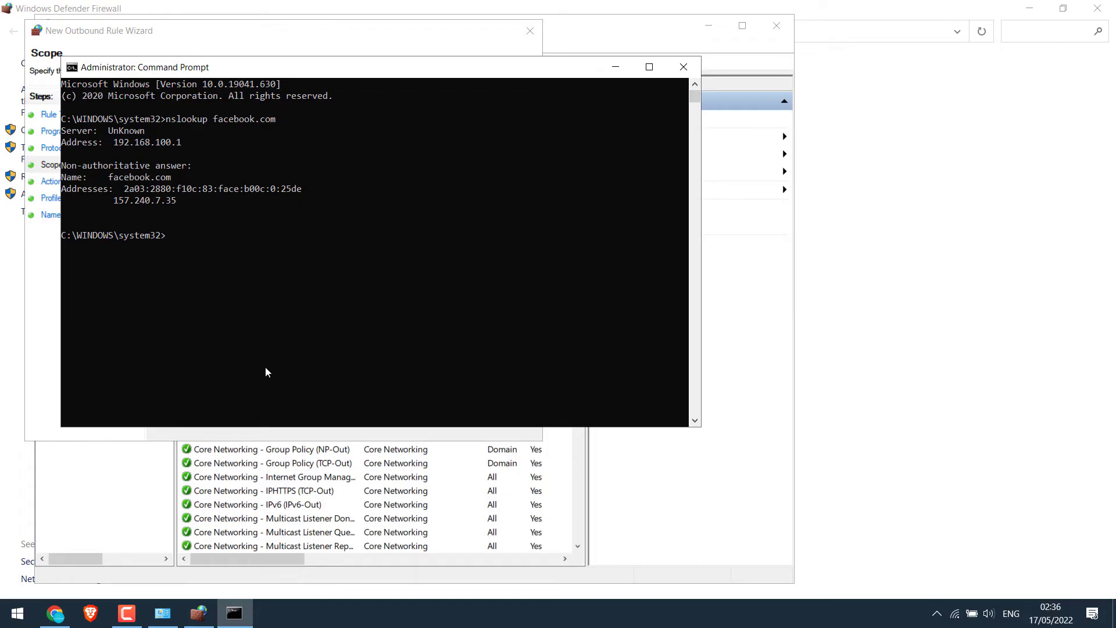
text(nslookup www.facebook.com)
key(Return)
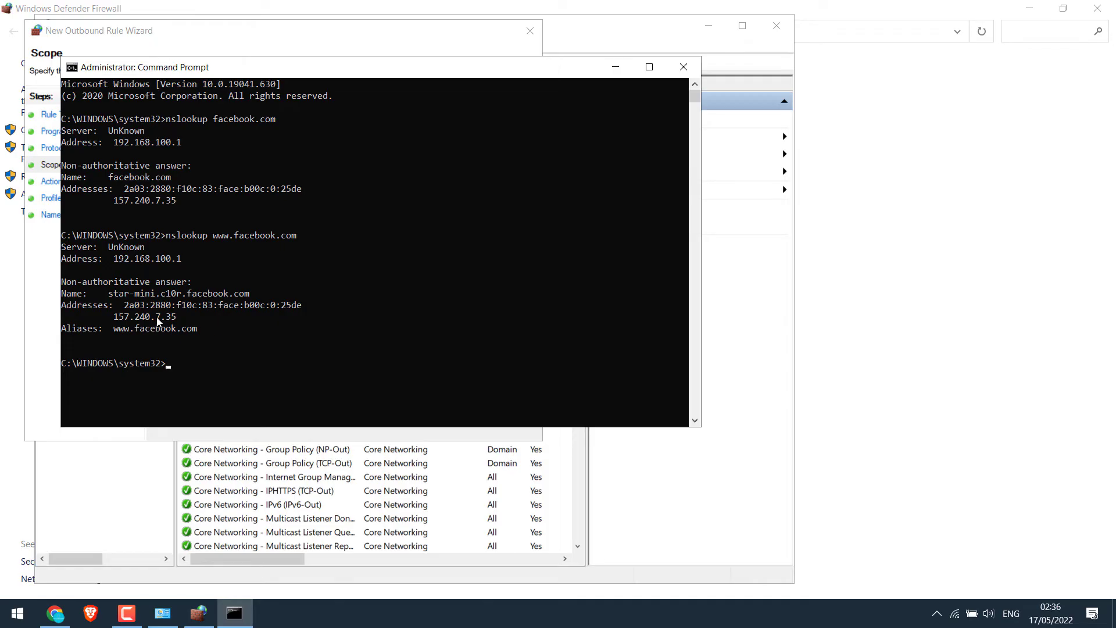
drag(125, 305, 303, 306)
click(243, 286)
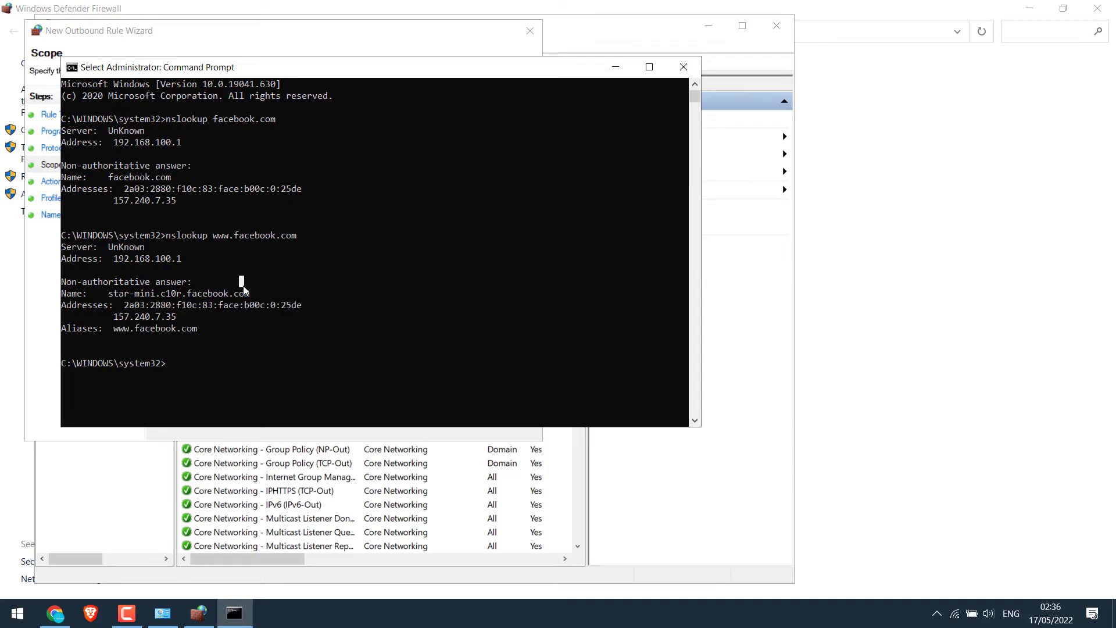
drag(112, 315, 176, 321)
drag(110, 201, 192, 211)
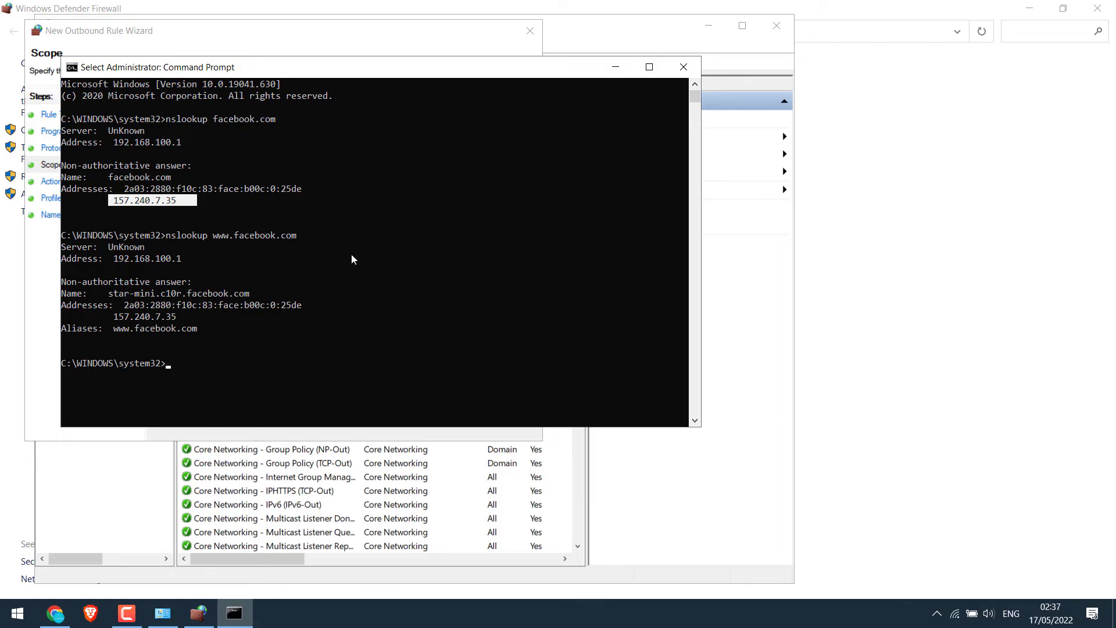
click(684, 67)
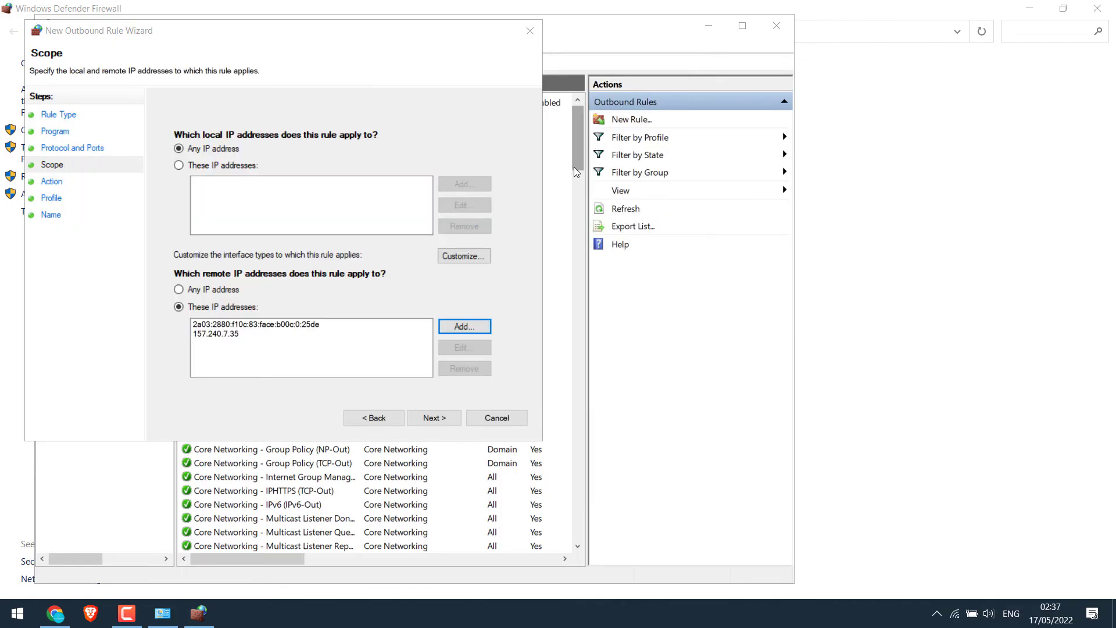
- Accept the rule's scope and keep Block the connection as its action
click(440, 418)
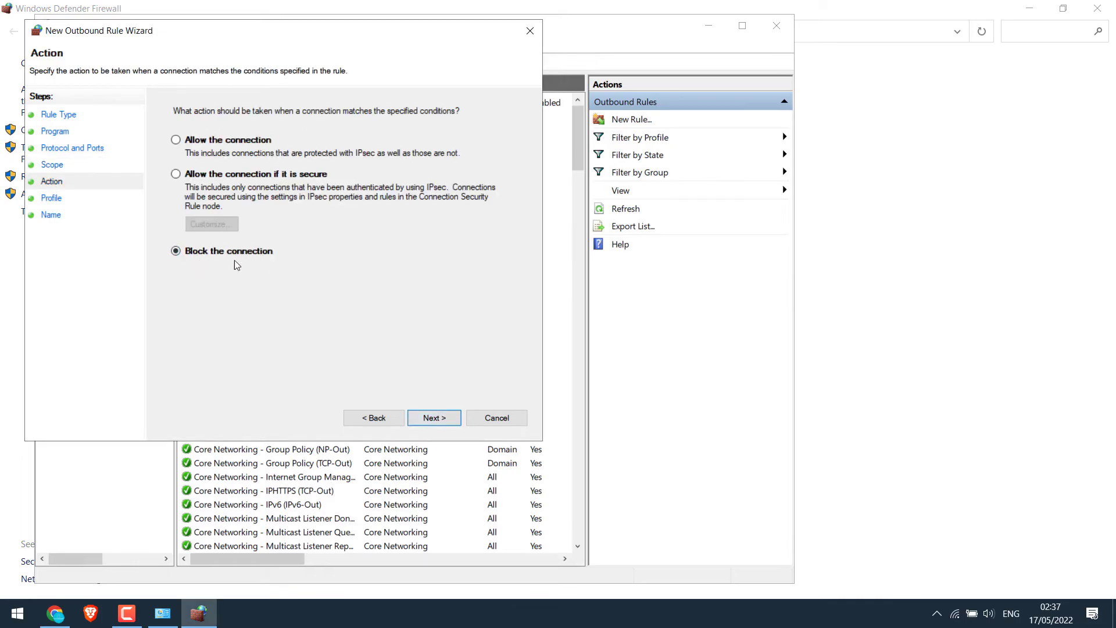
click(431, 416)
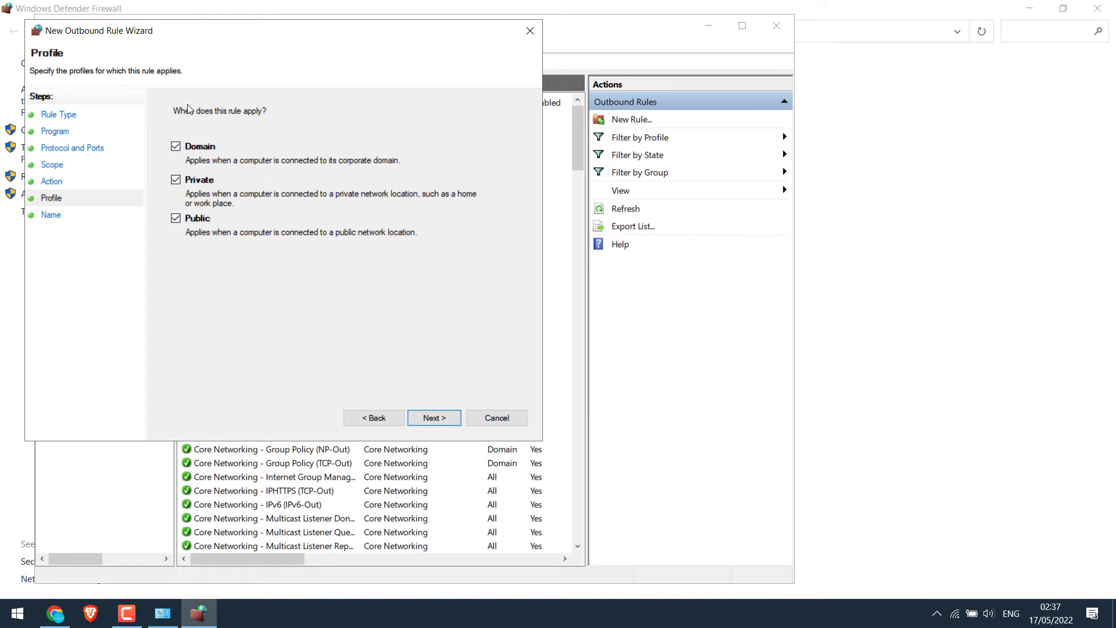
- Apply the rule to the Domain, Private and Public profiles, name it "block fb", and finish creating it
click(433, 418)
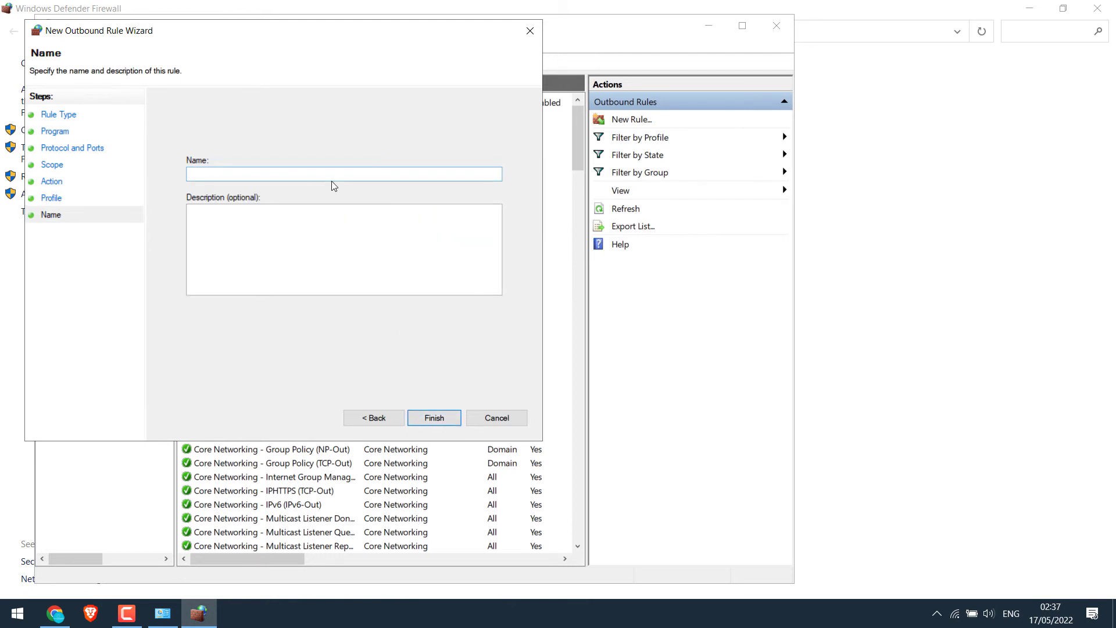
text(block fb)
click(416, 418)
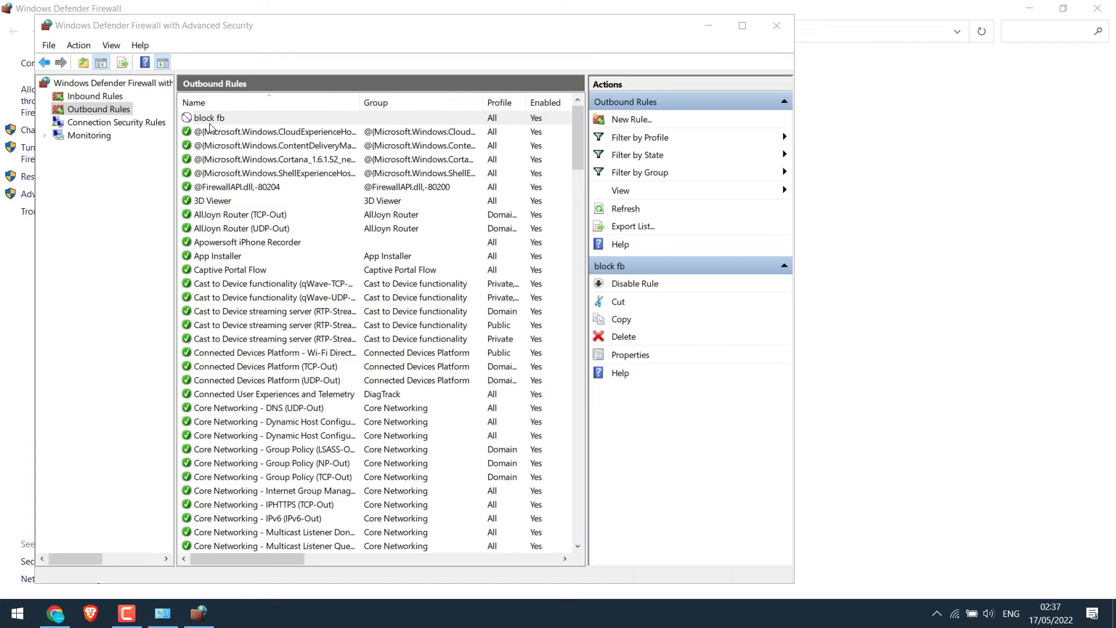
- Switch to Chrome and load facebook.com again to test the block
click(55, 614)
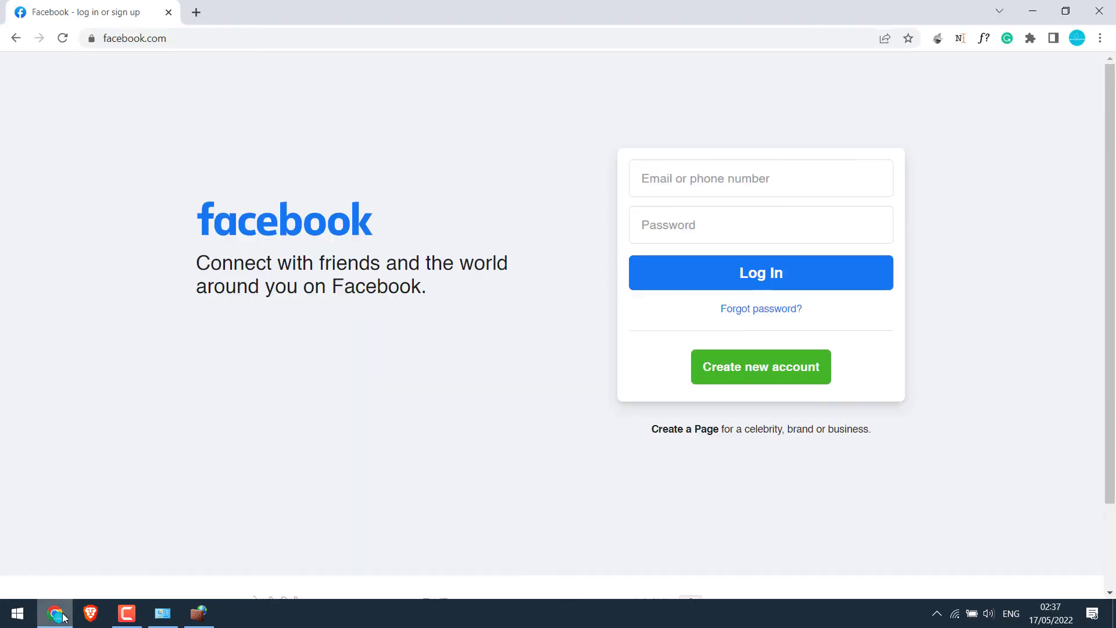
click(223, 38)
key(Return)
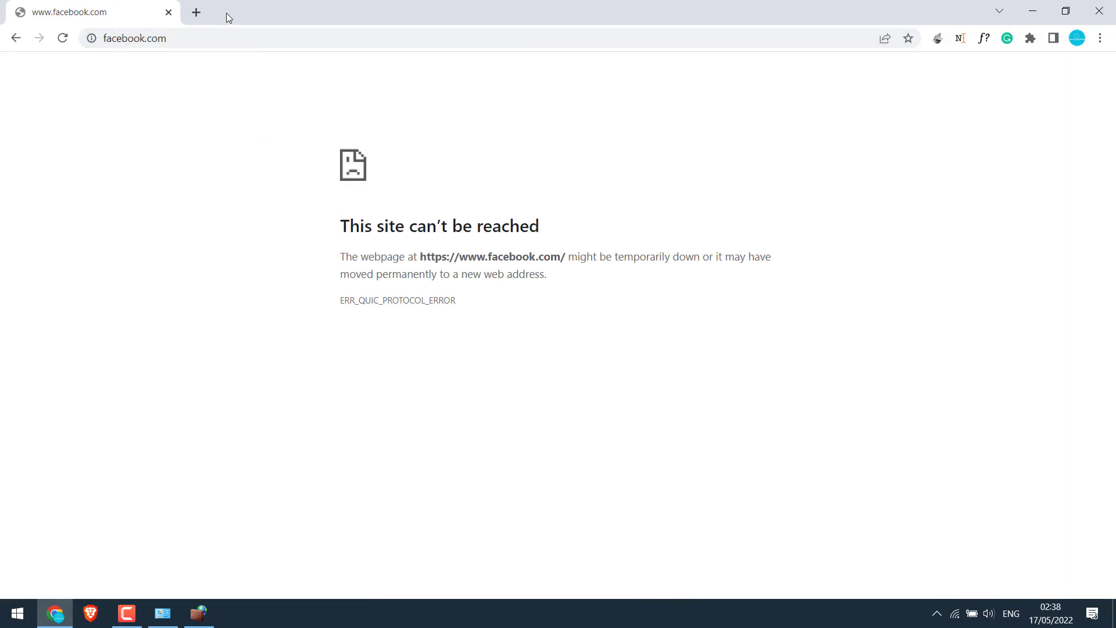
- Open google.com in a new tab, search for facebook.com, and try to open and reload the Facebook login result
click(196, 12)
text(google.com)
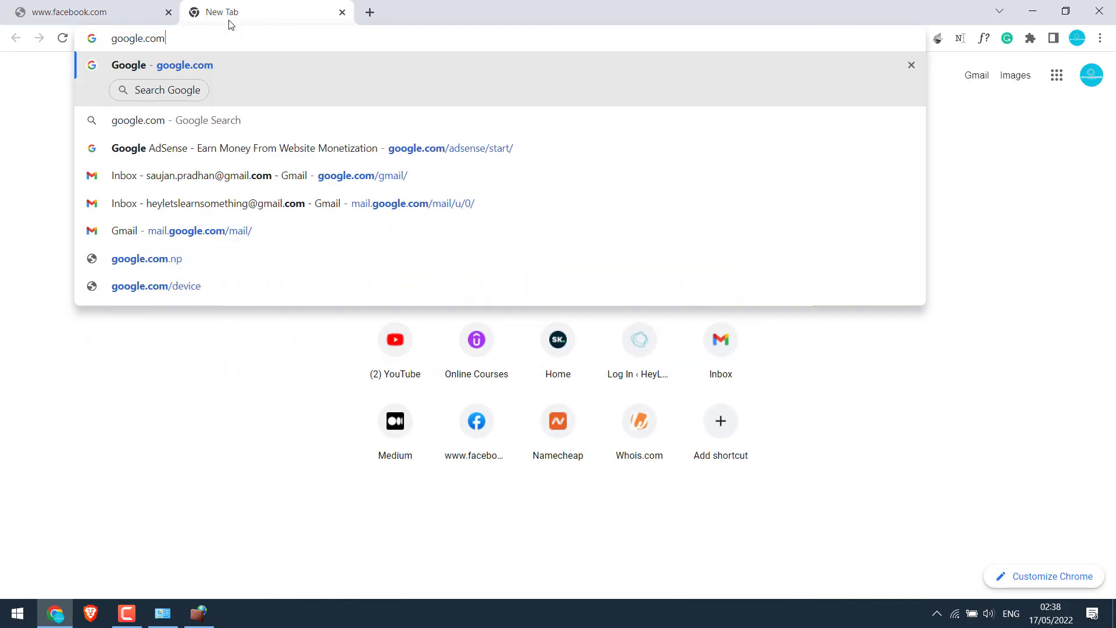
key(Return)
text(fa)
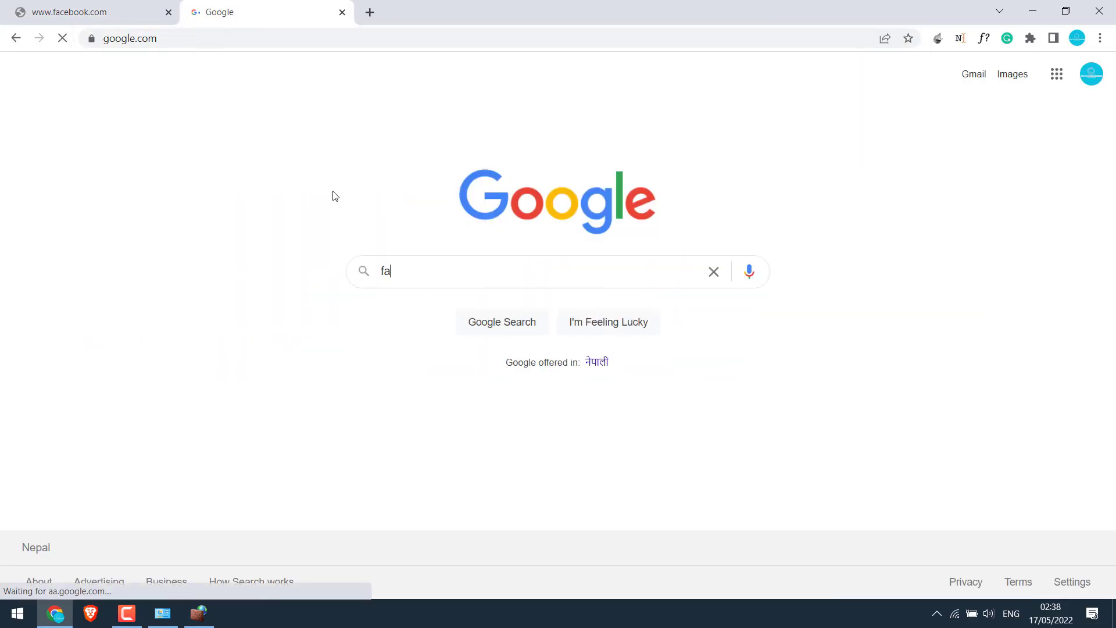
text(cebook.com)
key(Return)
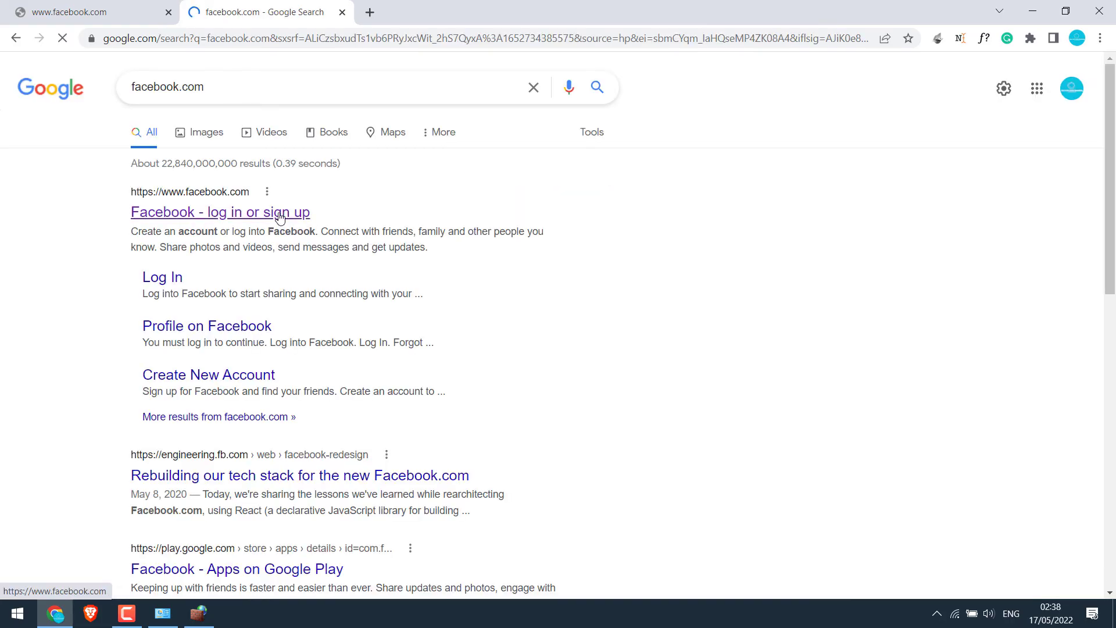
click(278, 214)
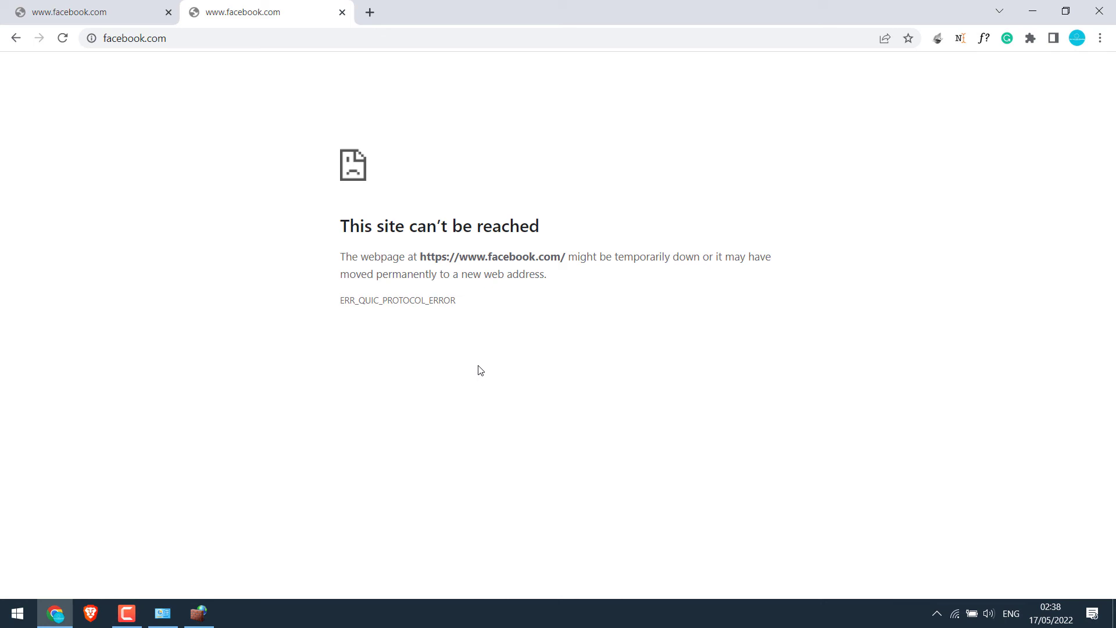
key(F5)
- Return to Windows Defender Firewall with Advanced Security, disable the "block fb" outbound rule, and delete it
click(195, 615)
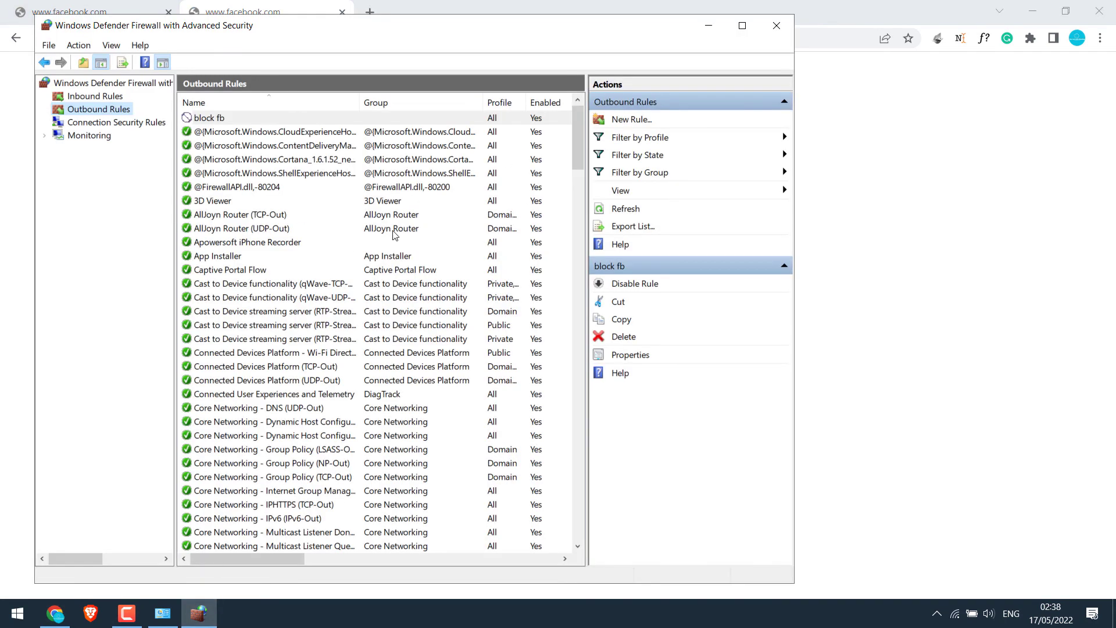
click(639, 288)
right_click(216, 118)
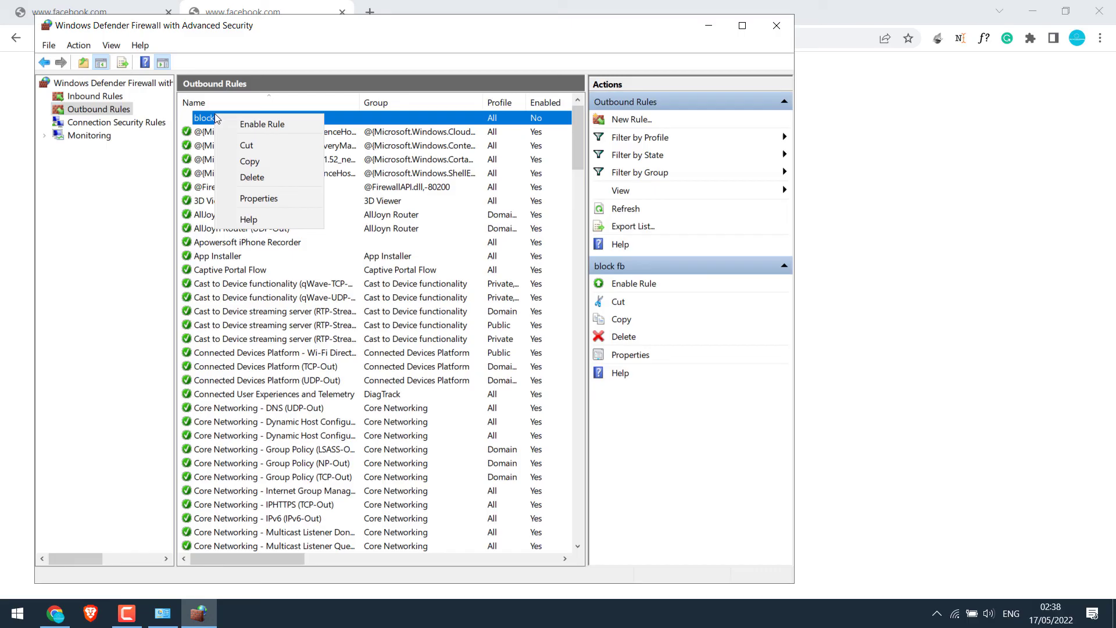
click(266, 177)
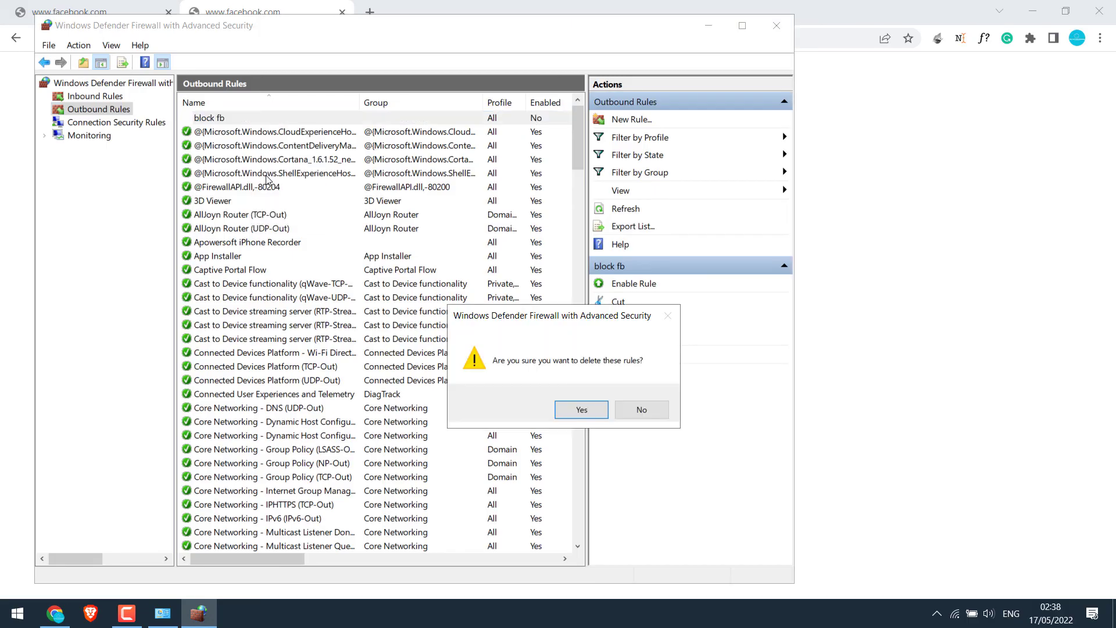
click(581, 410)
- Switch back to Chrome and reload both facebook.com tabs to check access without the rule
click(276, 7)
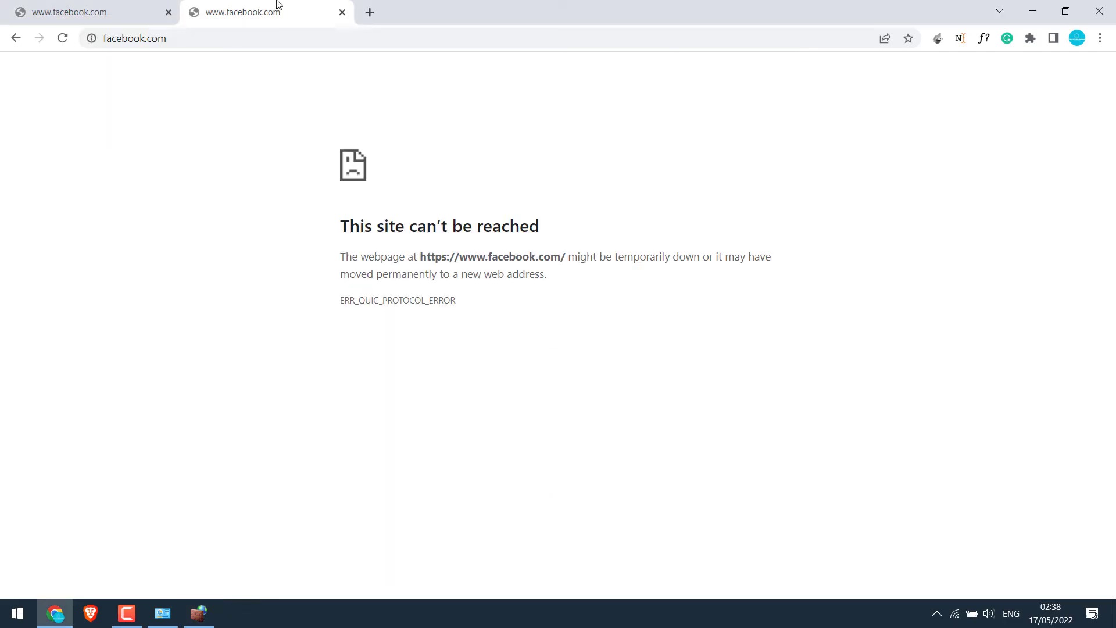
click(67, 46)
click(120, 16)
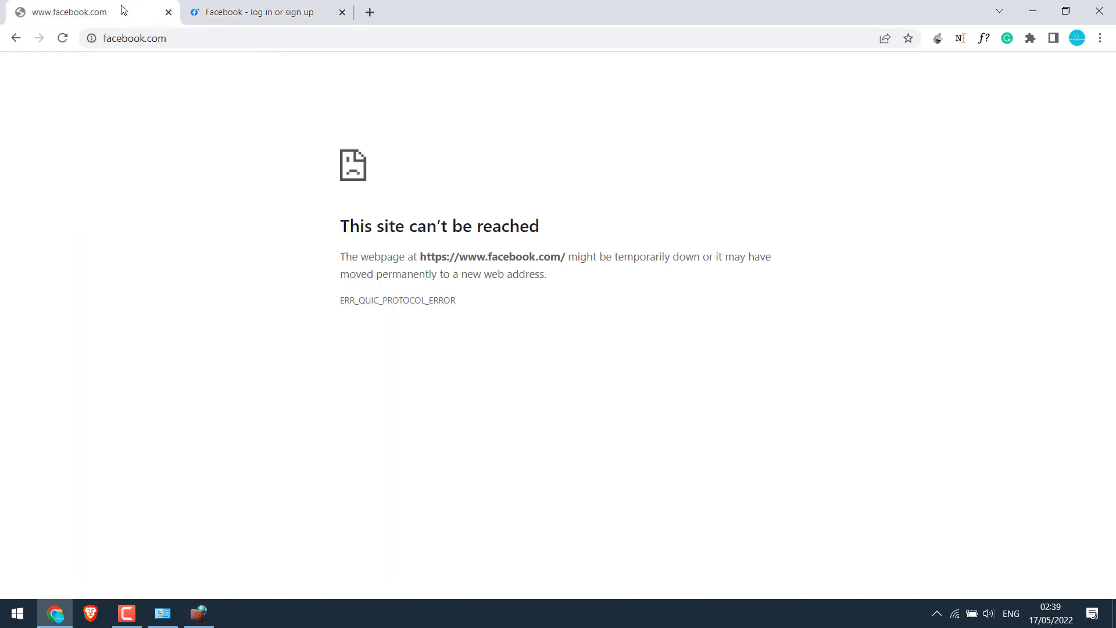
click(63, 39)
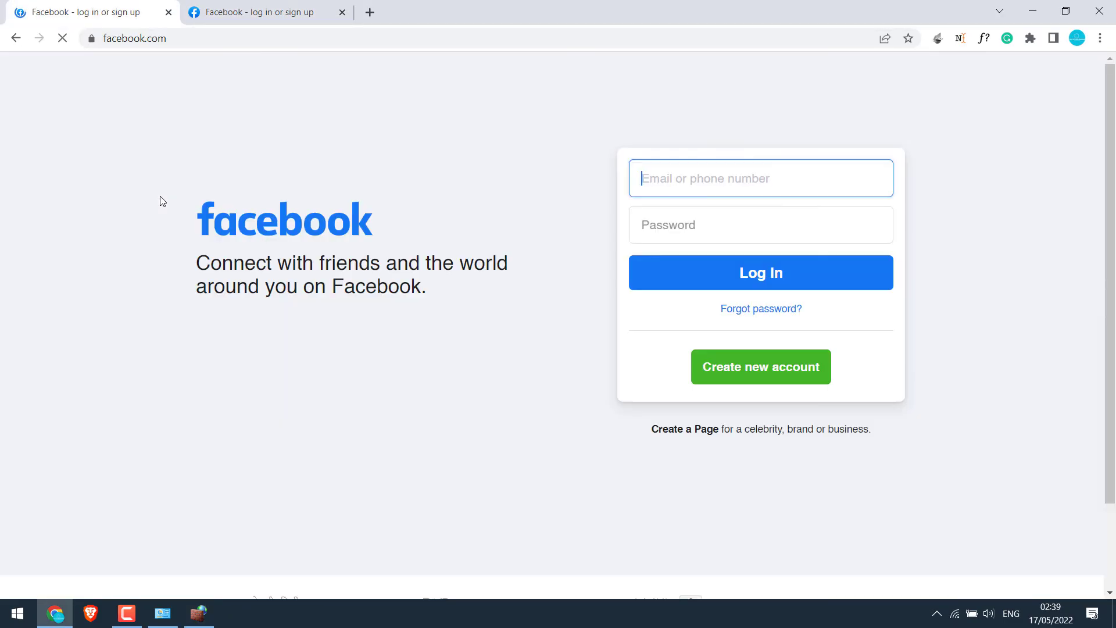